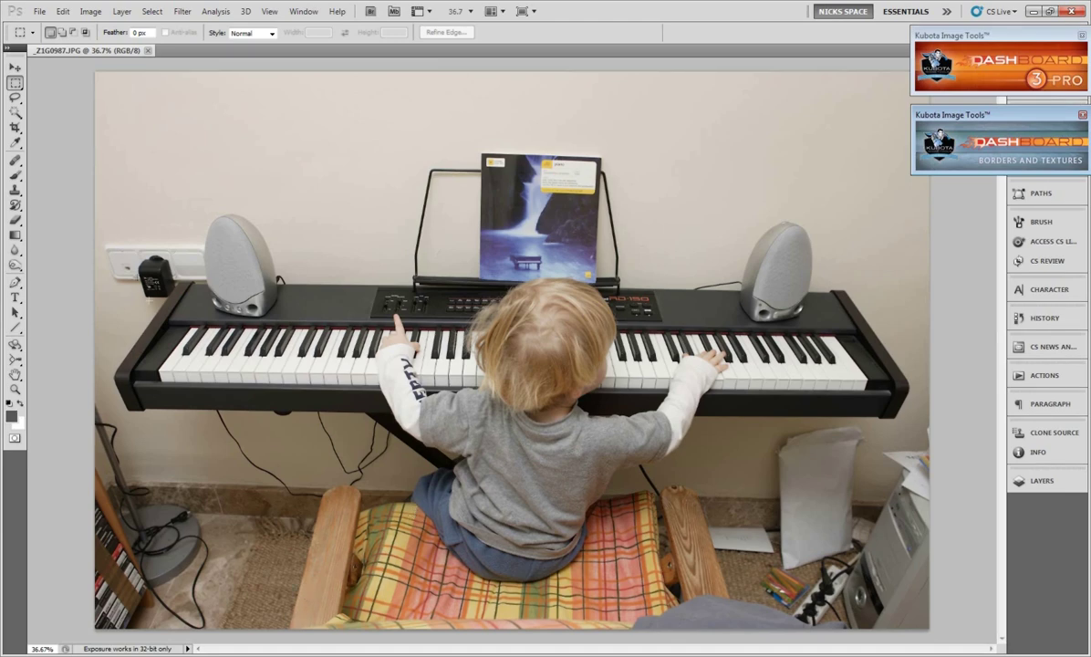
Crop a narrow strip off every edge of the photo, keeping the whole keyboard, both speakers and the child in frame
left_click_drag(102, 82, 922, 599)
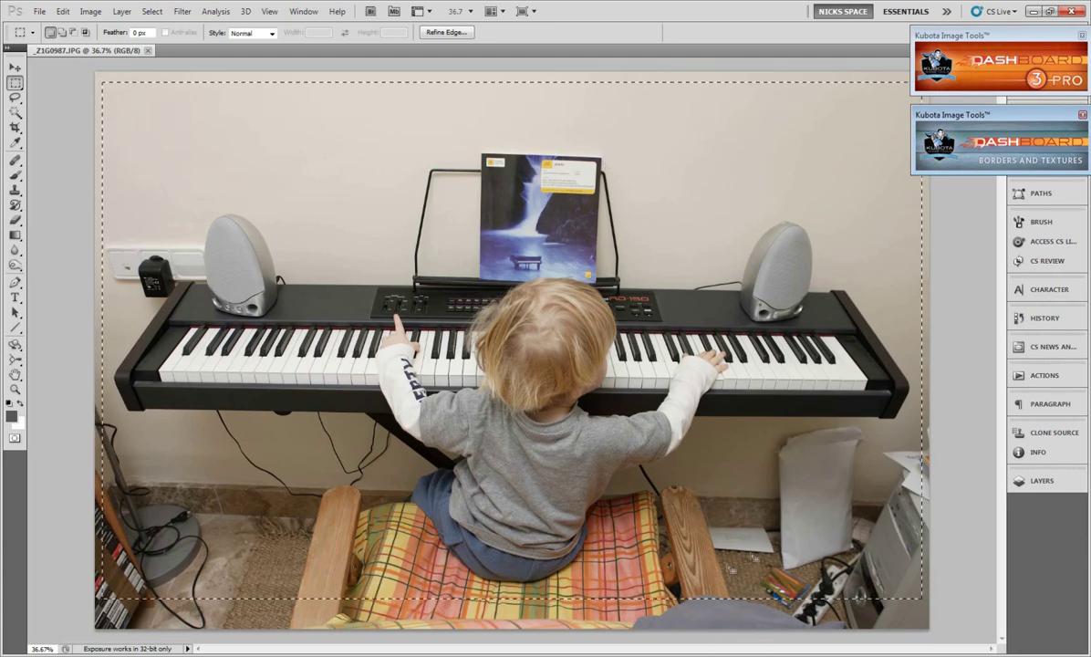
left_click(733, 613)
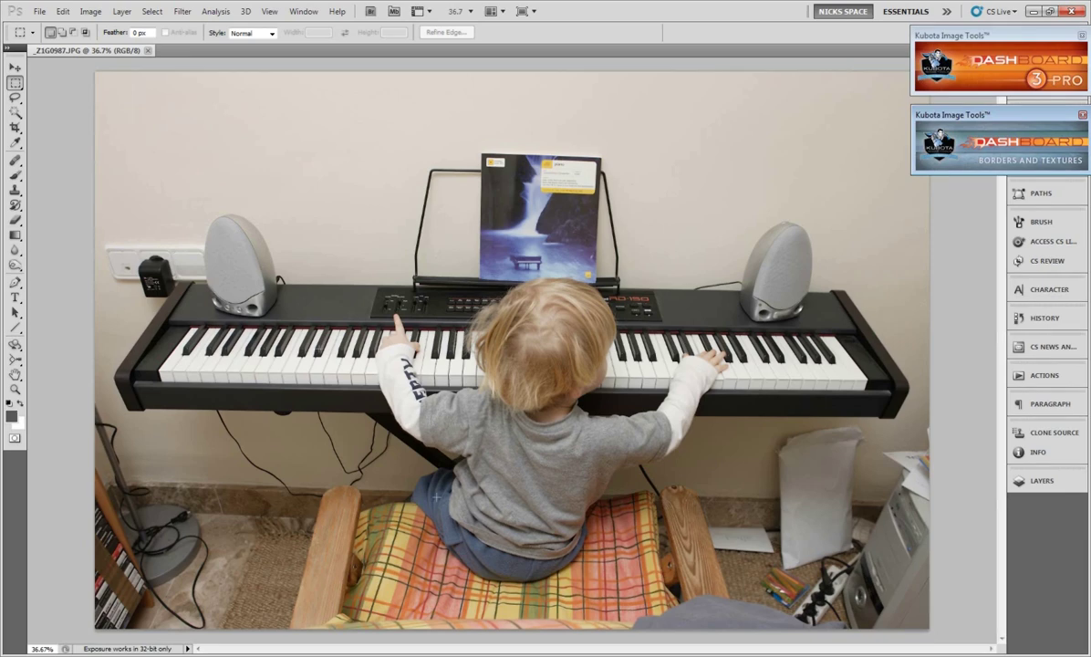
left_click(14, 127)
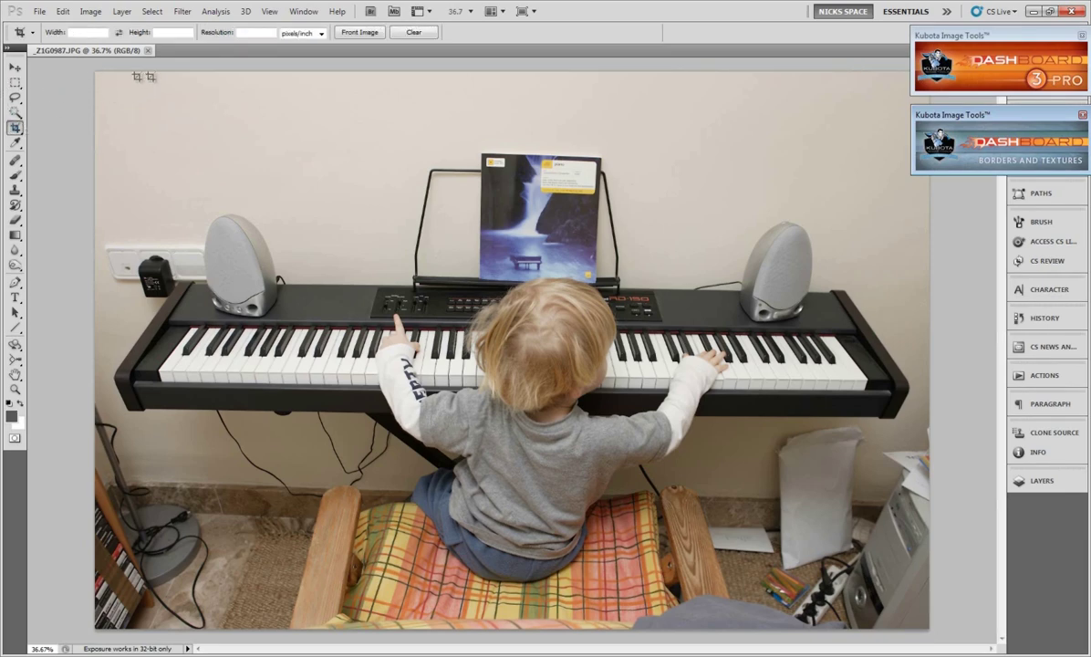
left_click_drag(204, 216, 921, 599)
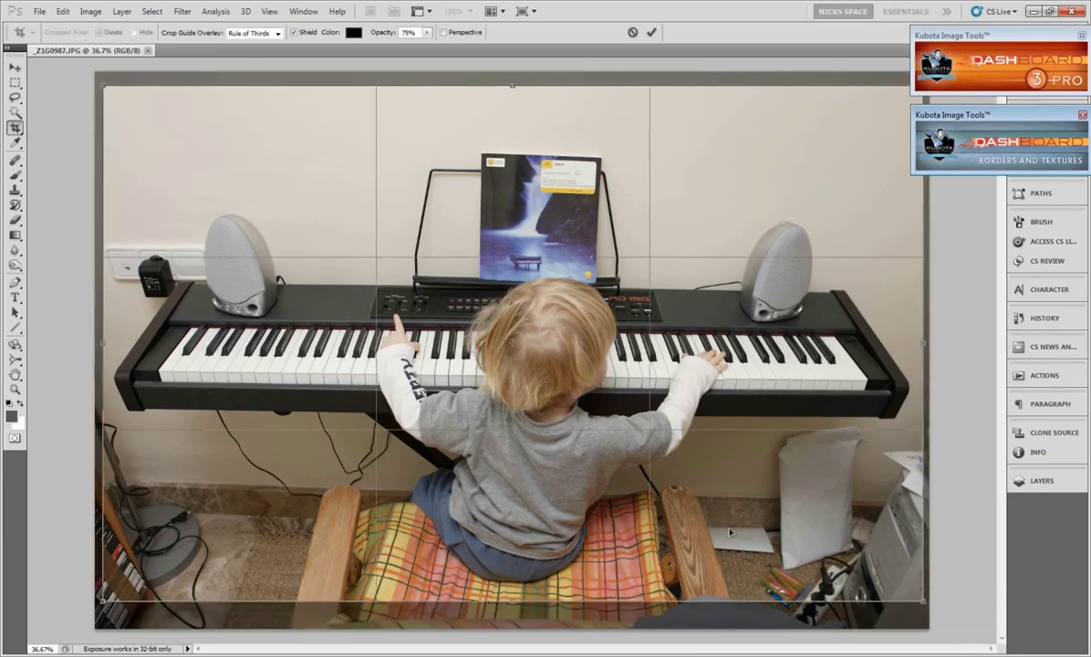
key("Return")
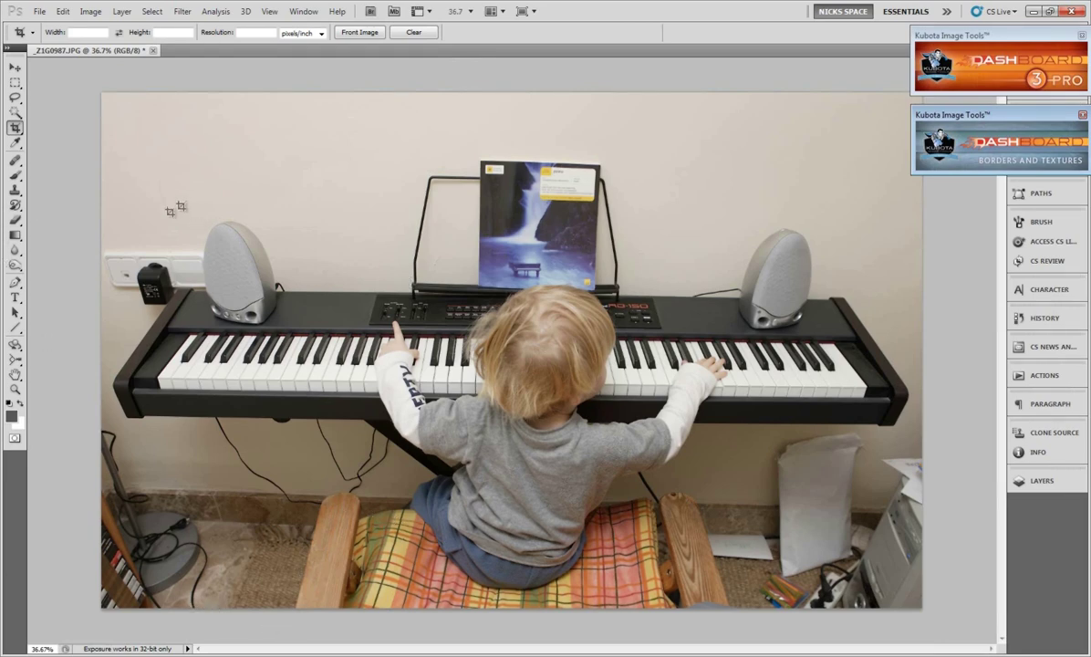
Start a Pen tool path at the photo's lower edge and run it up the outer side of the left wooden armrest
left_click(15, 111)
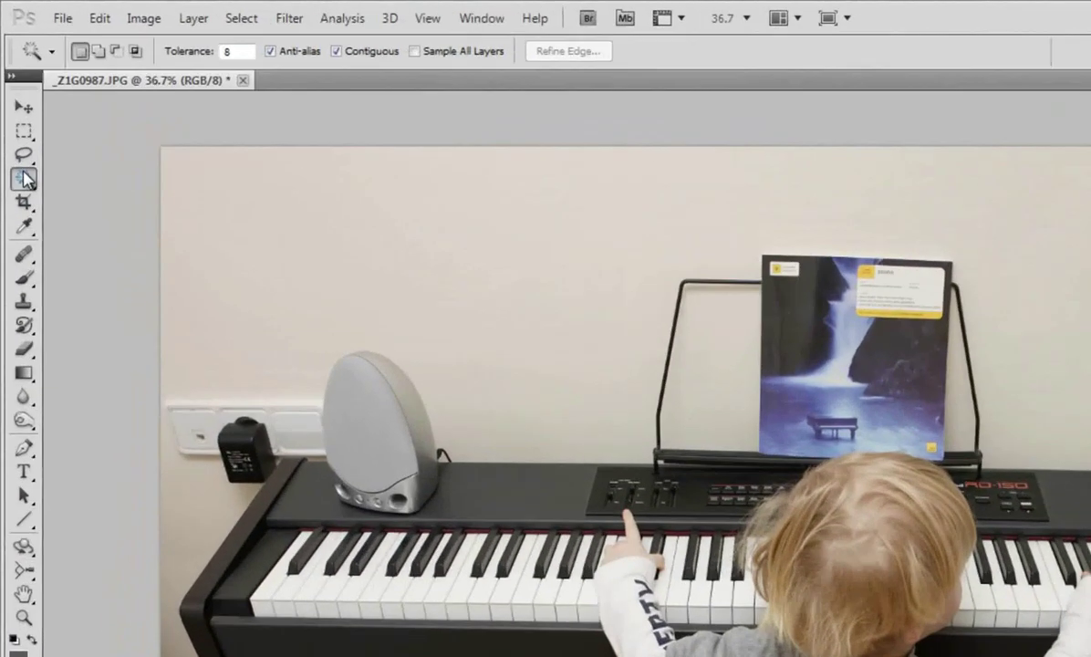
left_click(24, 156)
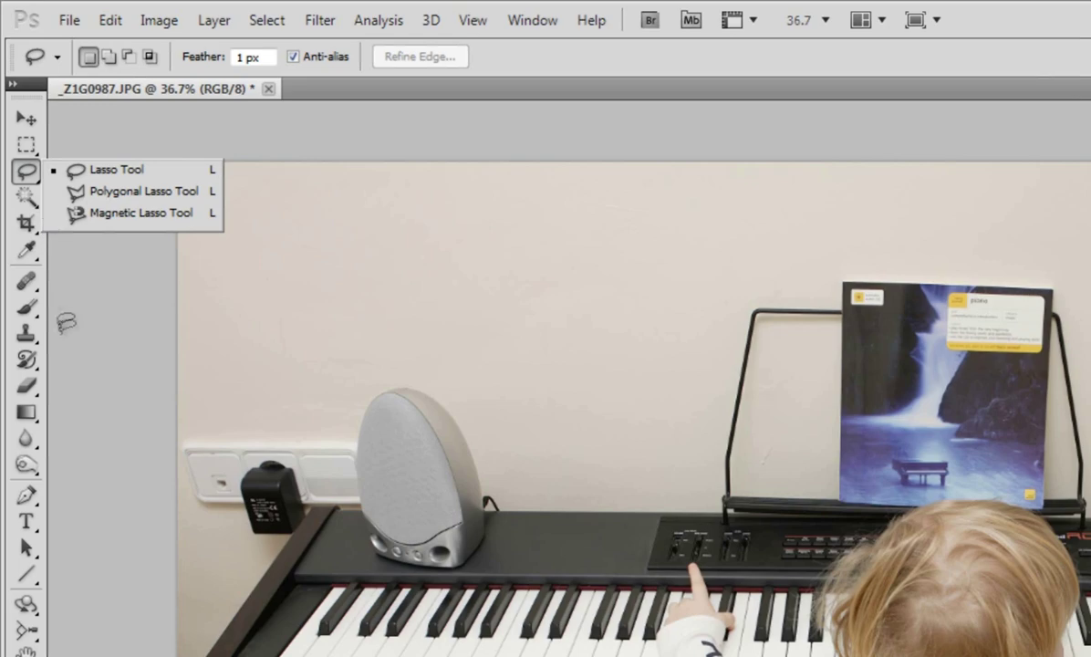
left_click(25, 496)
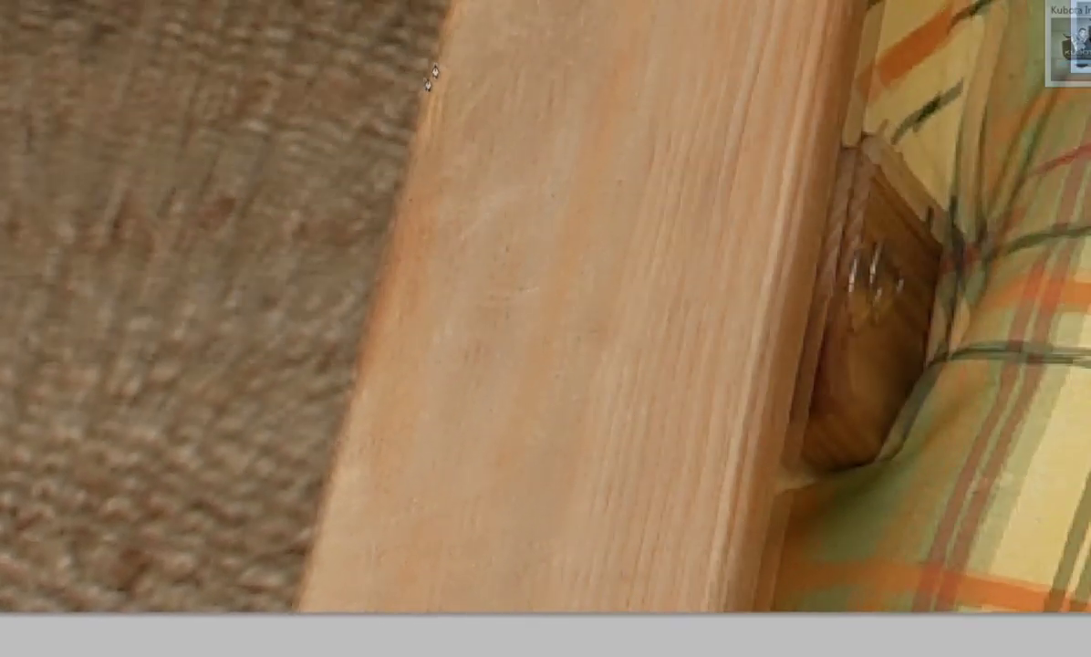
left_click_drag(433, 71, 418, 330)
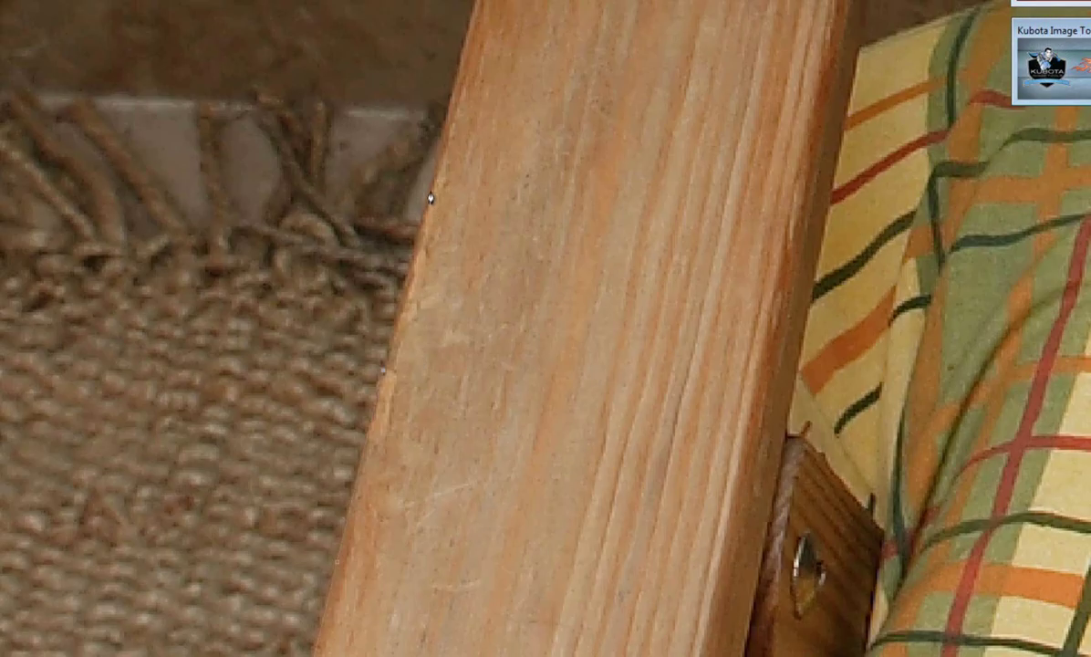
scroll(429, 198, "up", 5)
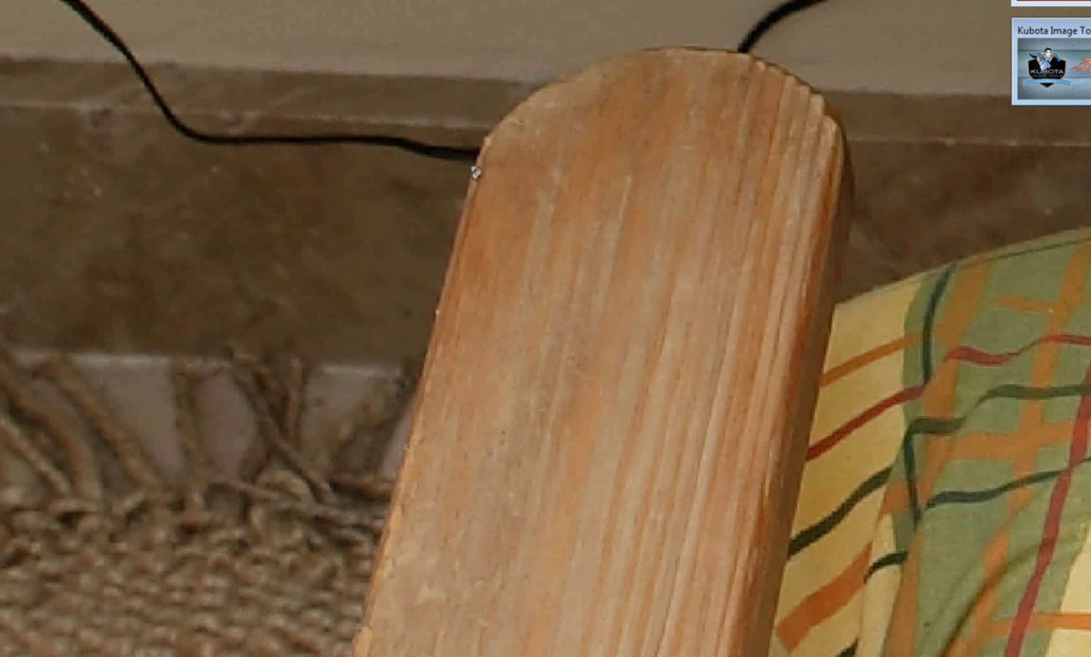
Continue the path with closely spaced anchor points around the rounded top of the left armrest and down its inner side
left_click(493, 134)
left_click(518, 105)
left_click(543, 87)
left_click(567, 75)
left_click(596, 62)
left_click(621, 54)
left_click(651, 49)
left_click(687, 48)
left_click(726, 49)
left_click(752, 59)
left_click(782, 68)
left_click(804, 81)
left_click(818, 92)
left_click(845, 140)
left_click(848, 245)
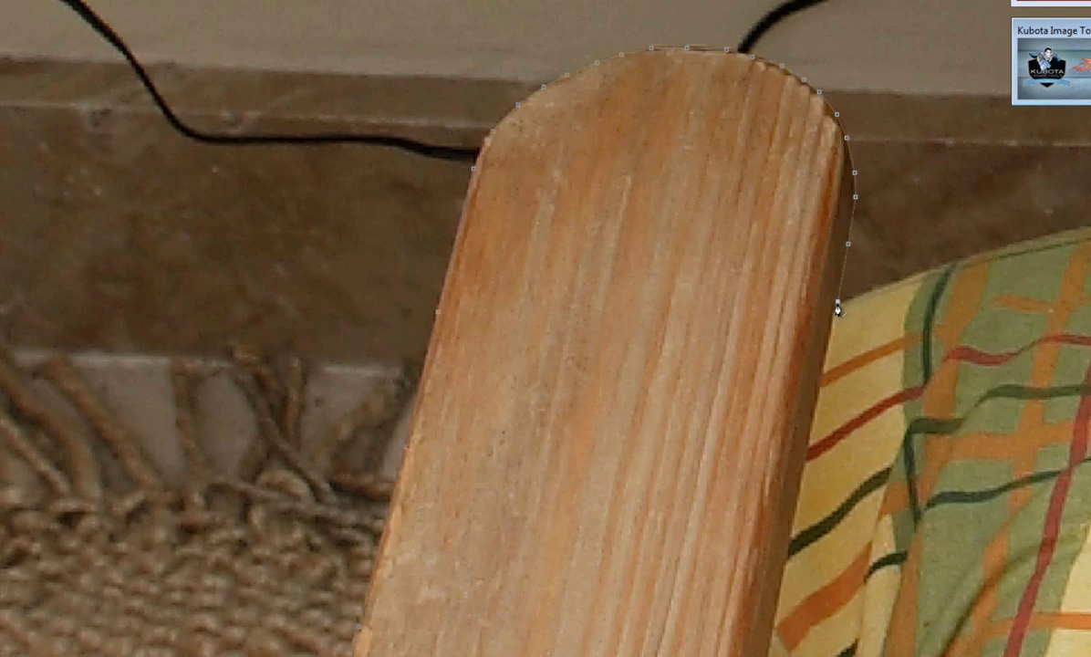
Trace the upper edge of the plaid chair cushion with path points from the armrest to the child's blue trousers
left_click(865, 292)
left_click(932, 271)
left_click(1002, 247)
left_click(1047, 236)
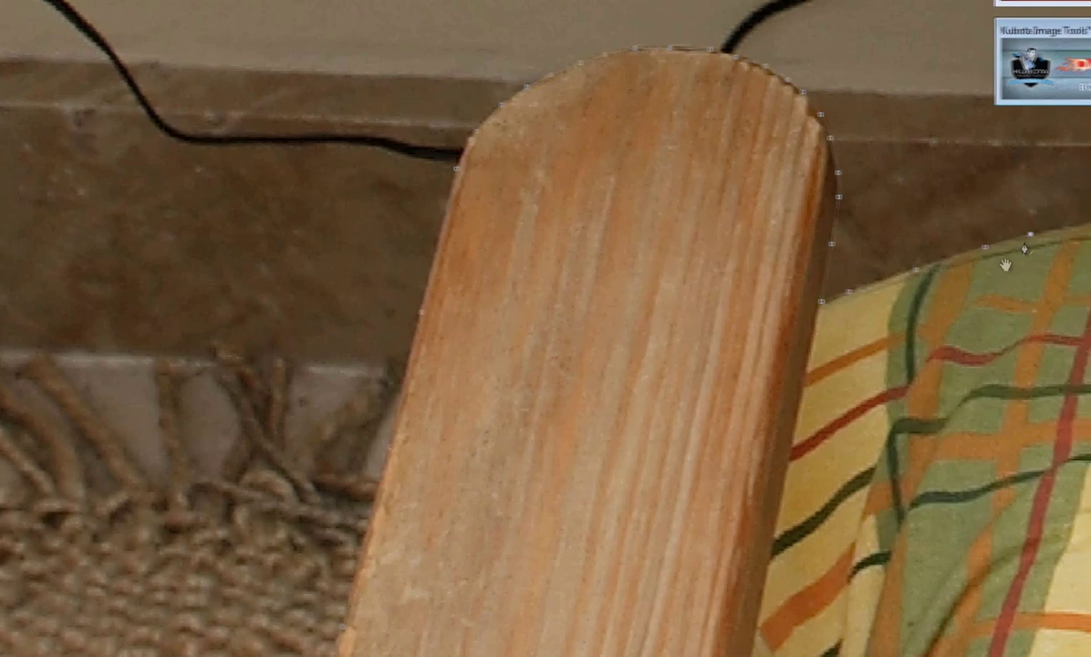
left_click_drag(994, 278, 438, 422)
left_click(529, 367)
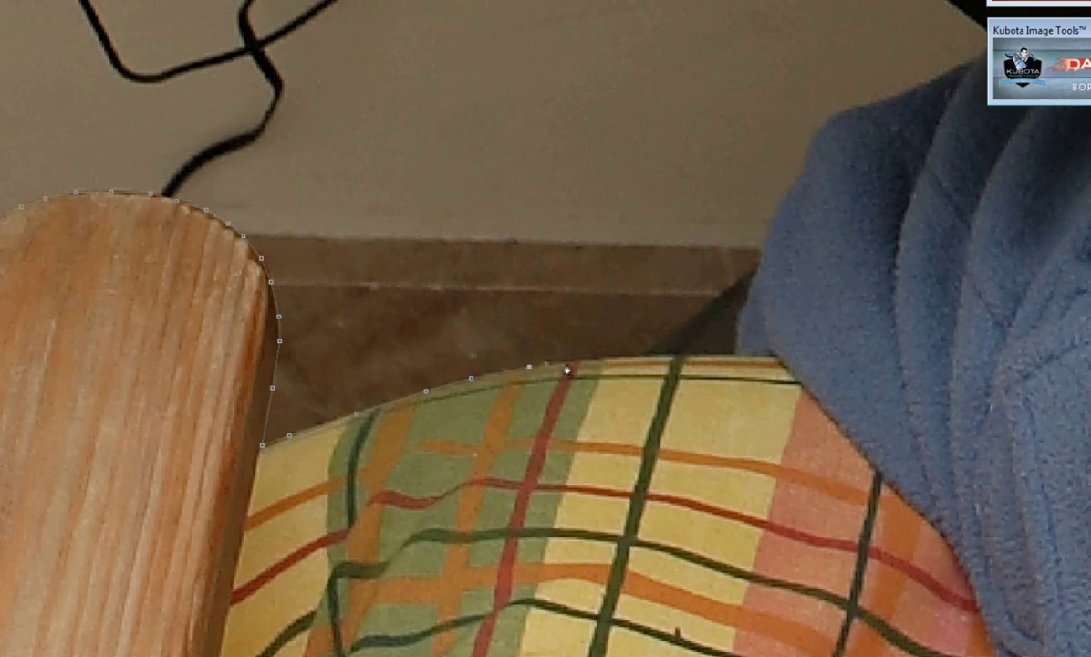
left_click(582, 360)
left_click(670, 332)
key("BackSpace")
left_click(703, 355)
Continue the path upward along the outer edge of the child's blue trousers
left_click(741, 318)
left_click(751, 290)
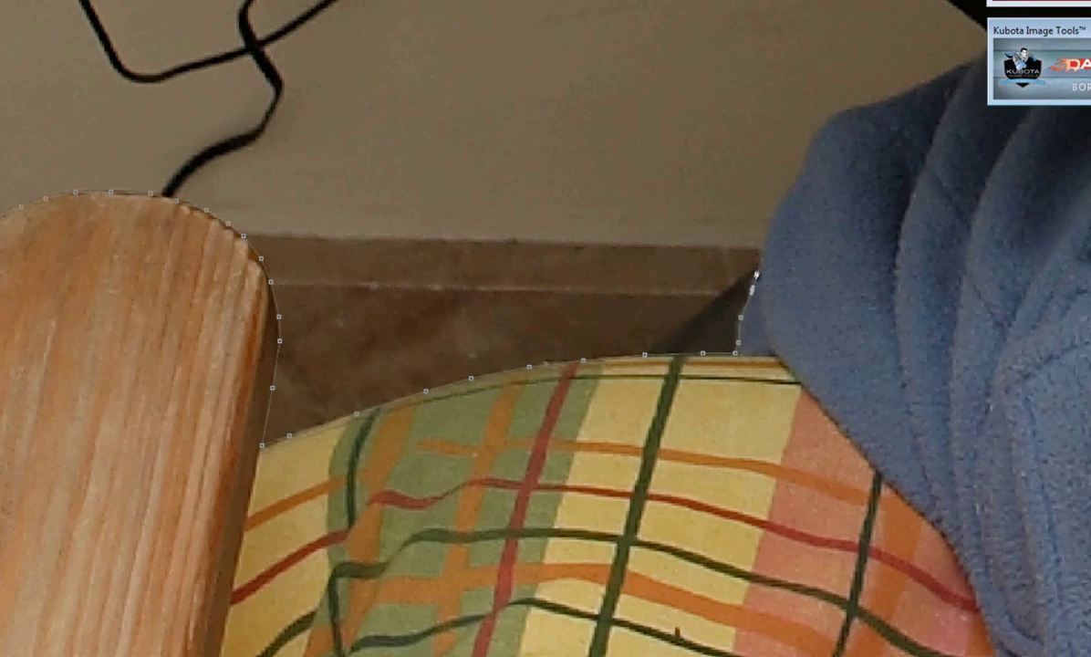
scroll(759, 269, "down", 4)
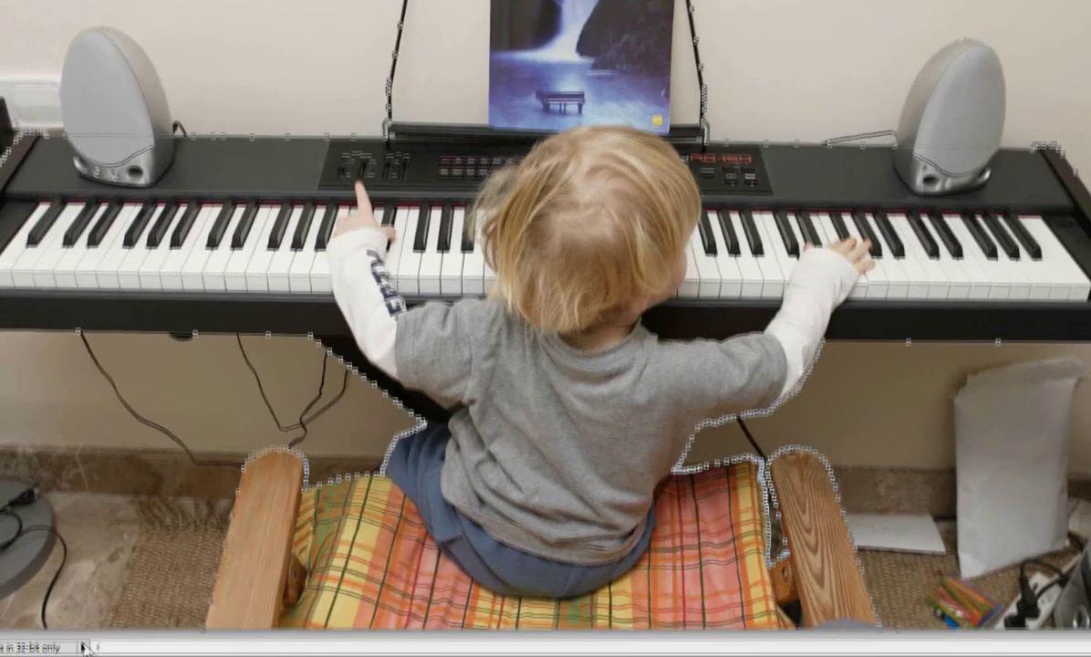
Close the path beyond the photo's border and convert it into a new anti-aliased selection with a 1-pixel feather
scroll(201, 629, "up", 3)
left_click_drag(199, 602, 615, 238)
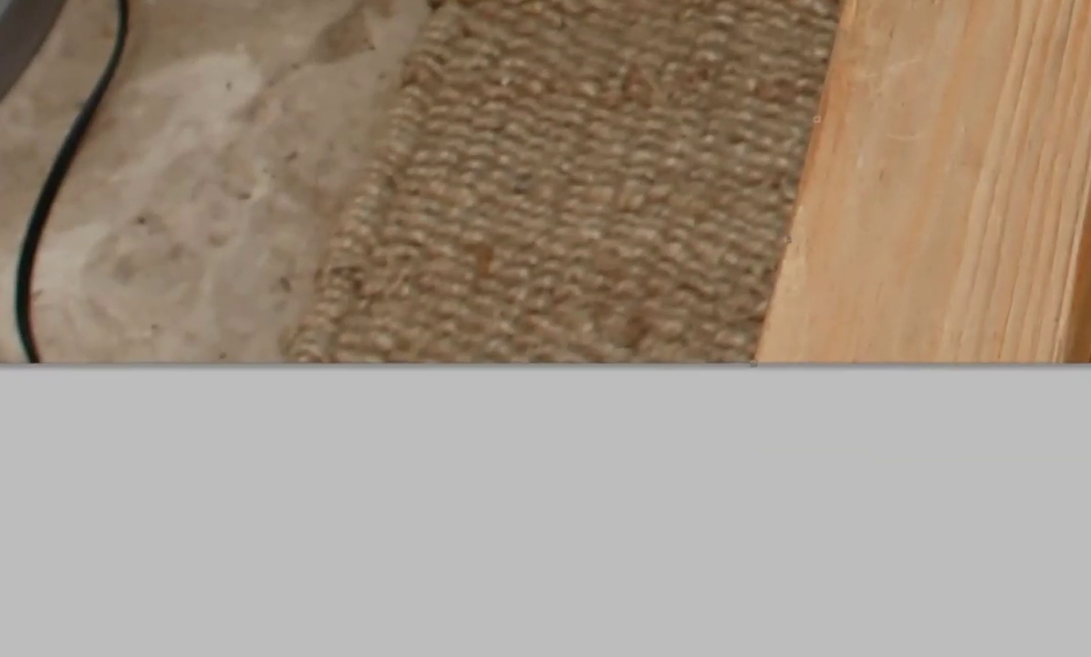
left_click_drag(5, 342, 209, 342)
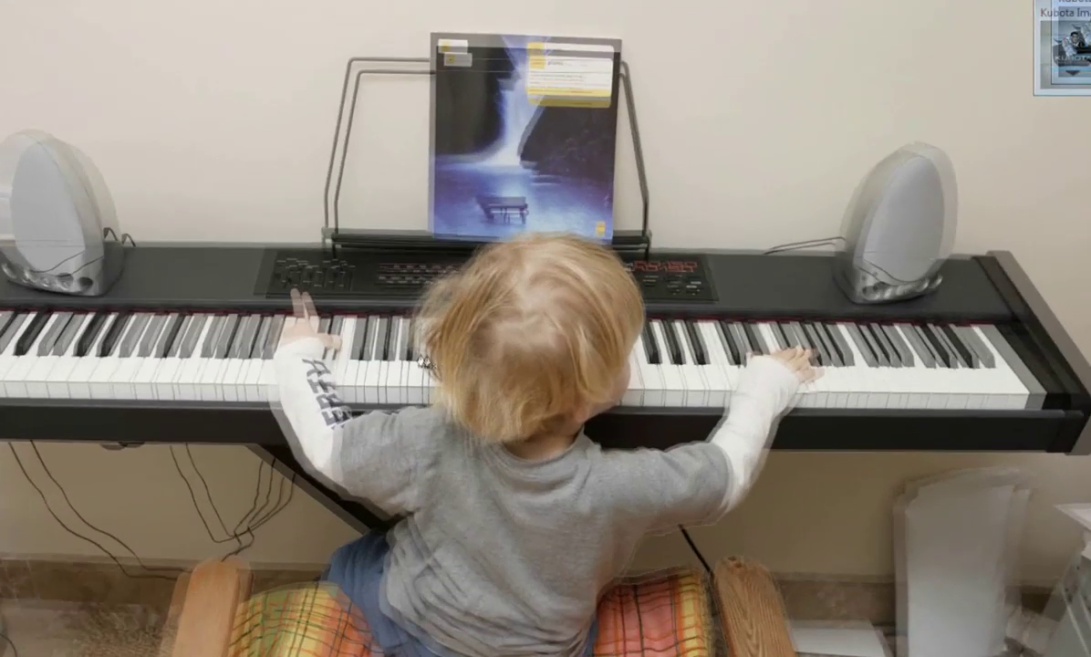
right_click(470, 364)
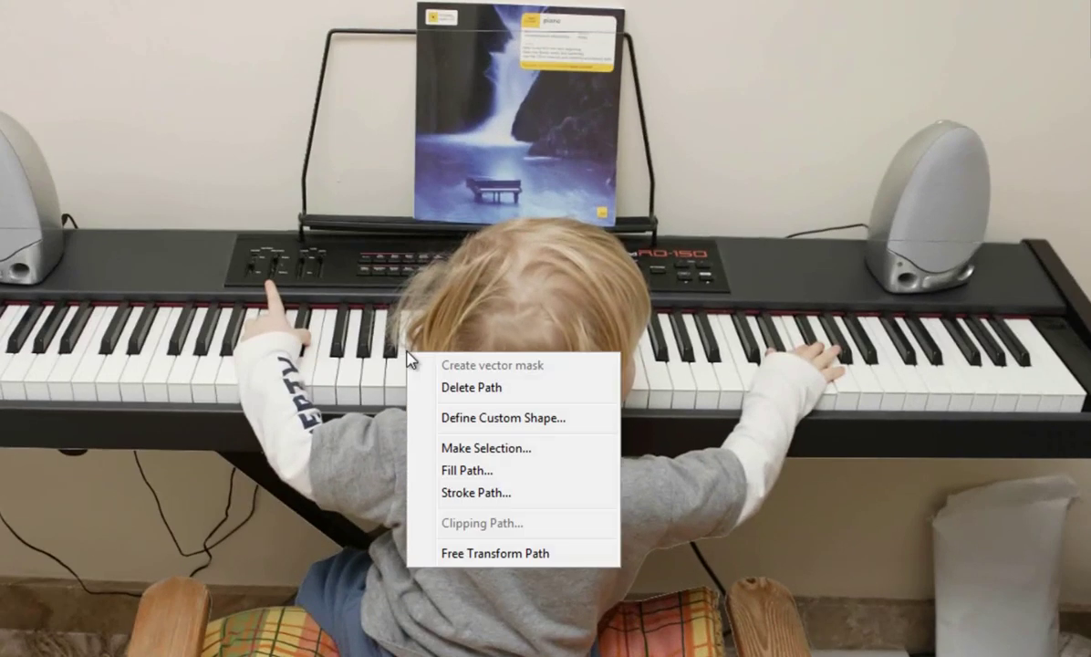
left_click(440, 448)
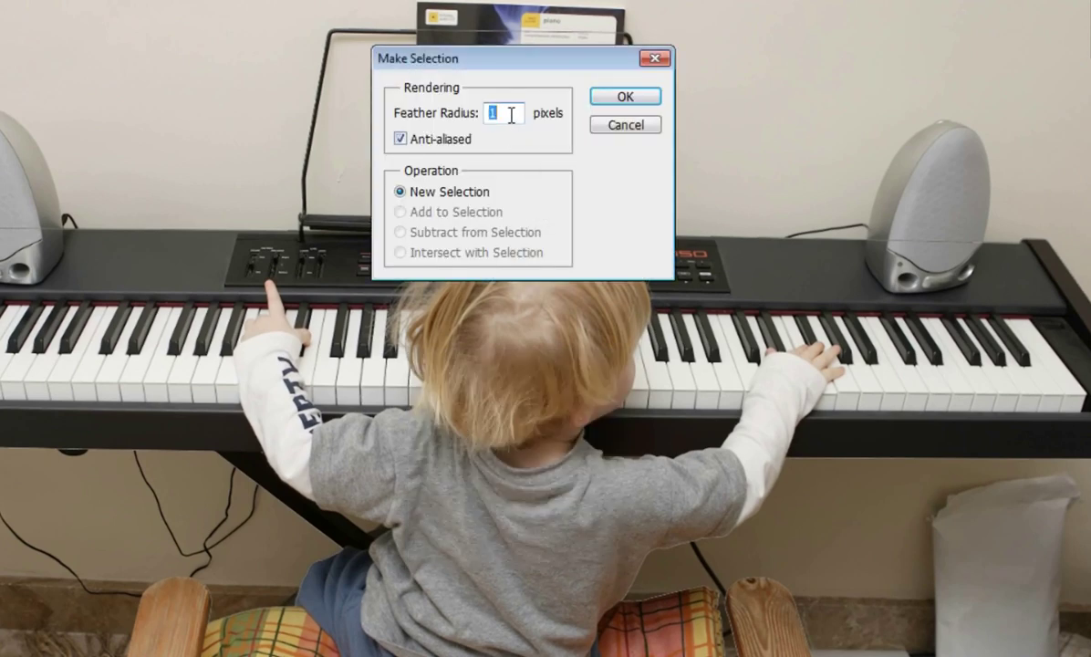
left_click(598, 102)
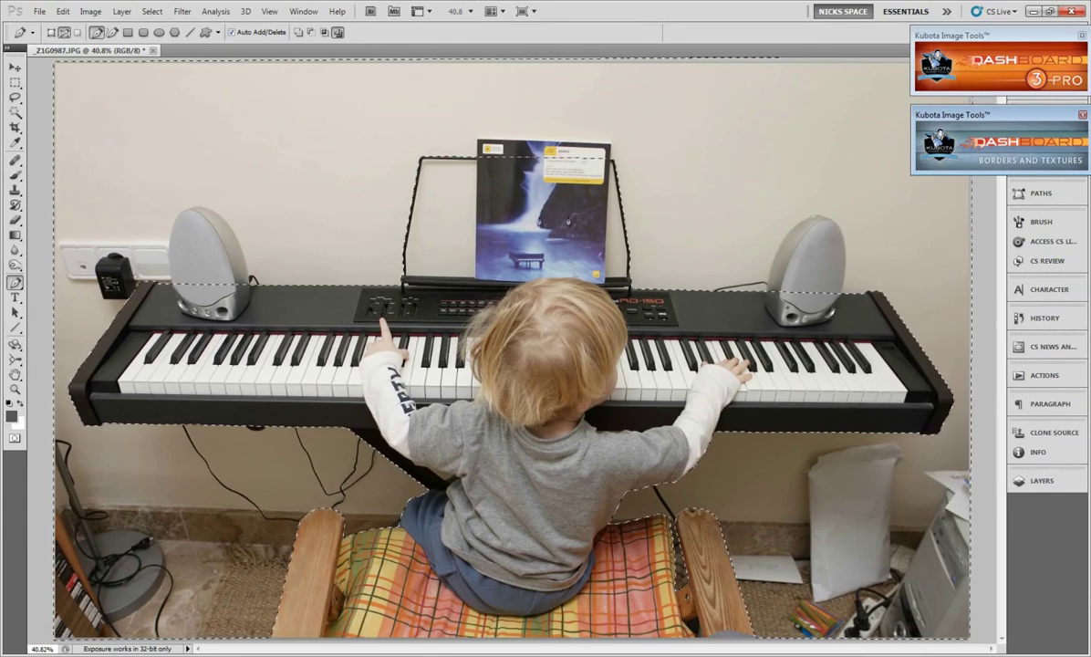
Fill the selected surroundings with the white background color in Normal mode at 100% opacity, and deselect
left_click(18, 423)
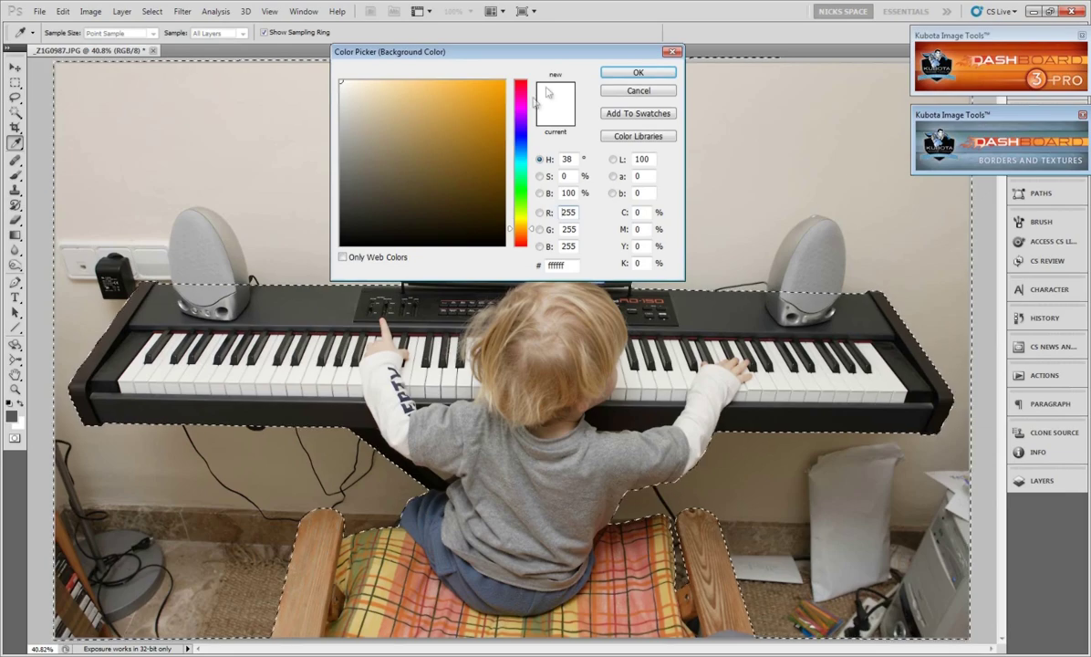
left_click(634, 73)
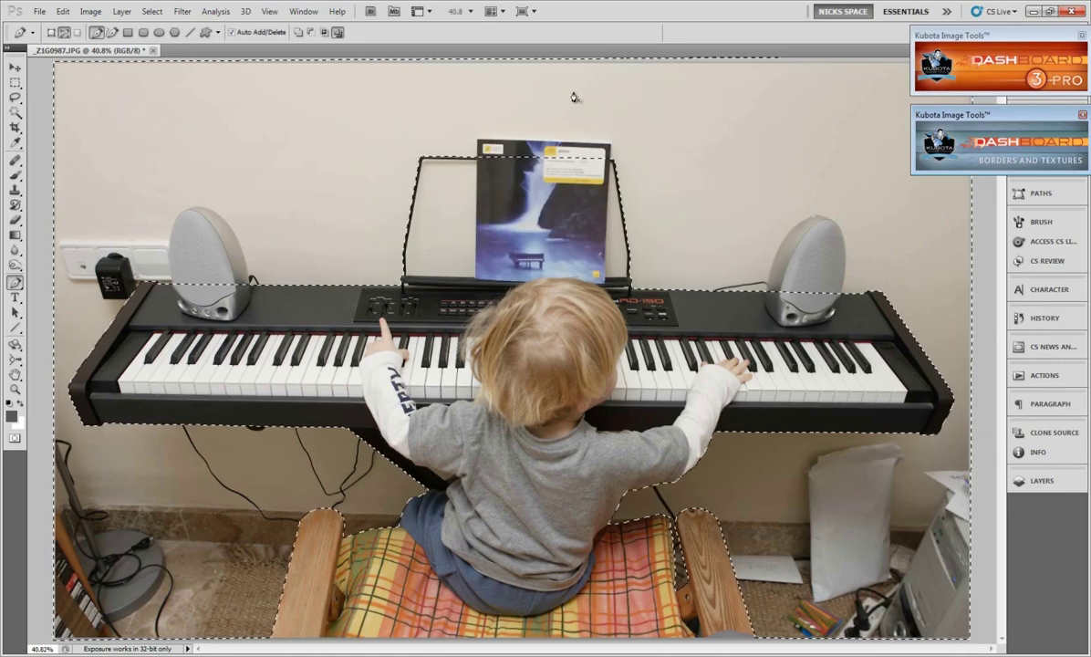
key("shift+F5")
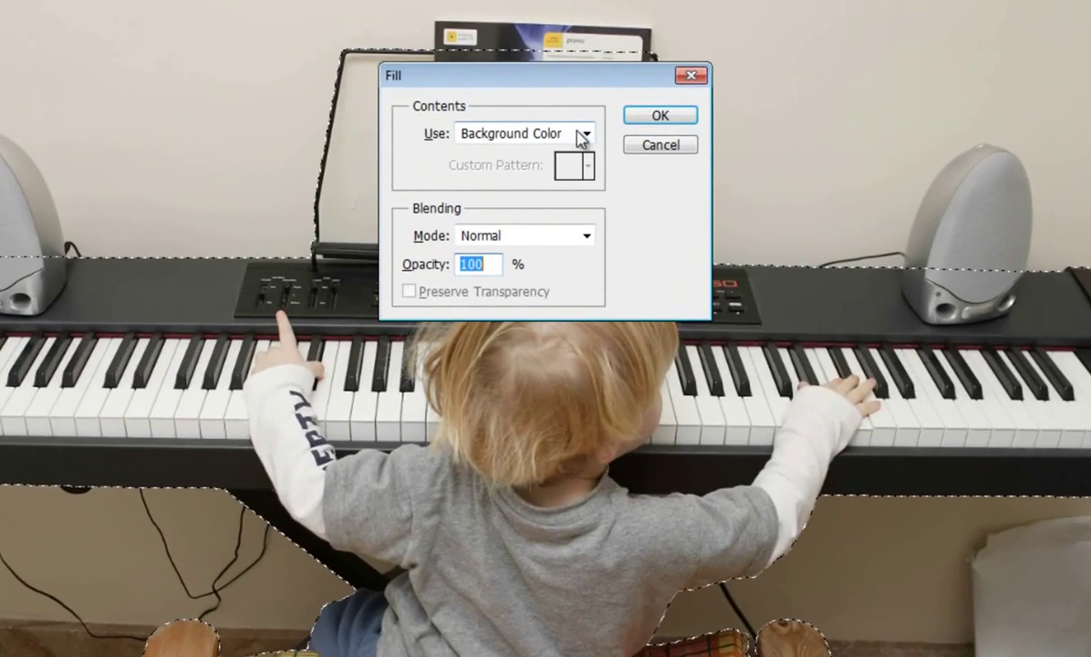
left_click(582, 135)
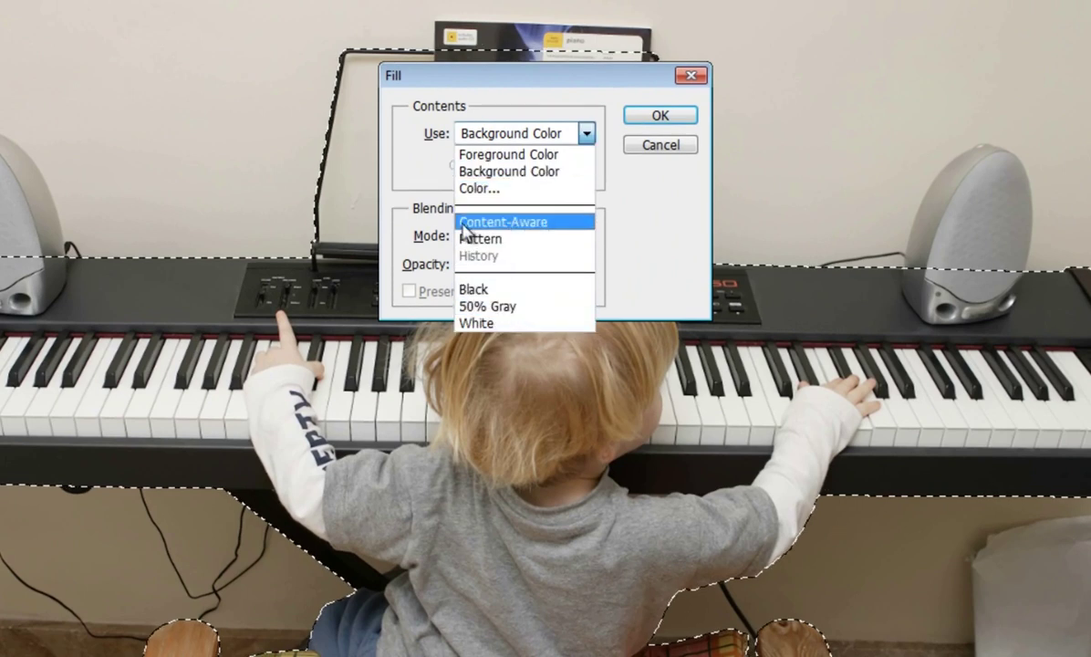
left_click(624, 130)
left_click(636, 122)
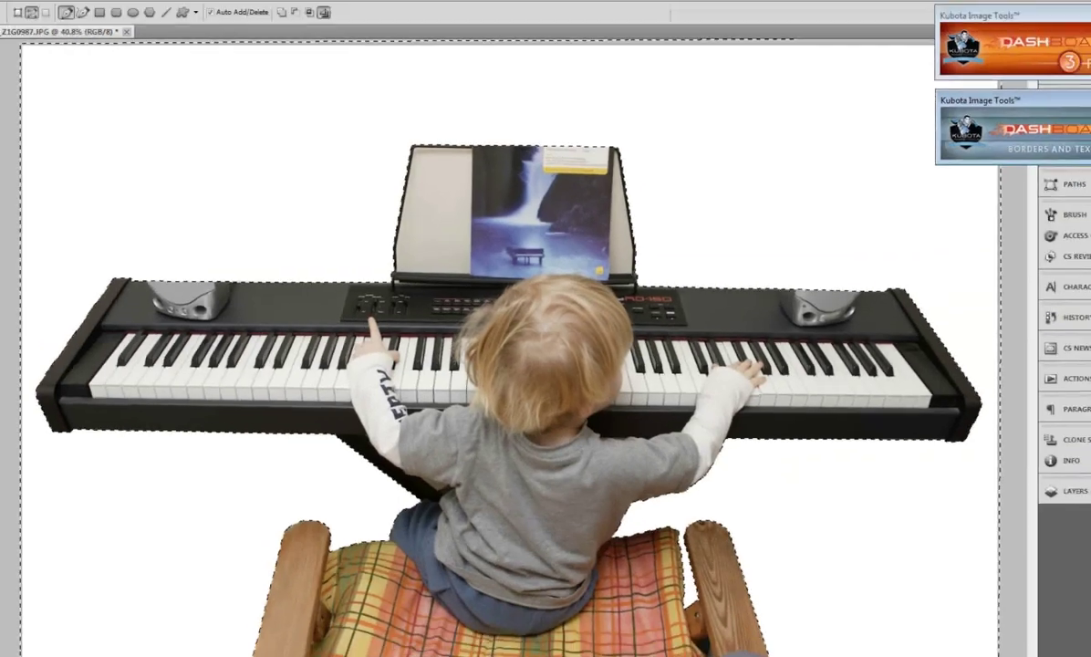
key("m")
left_click(91, 106)
Examine the cut-out edges up close around the keyboard, music stand, child and chair for leftover wall areas
scroll(382, 401, "up", 5)
scroll(189, 237, "down", 4)
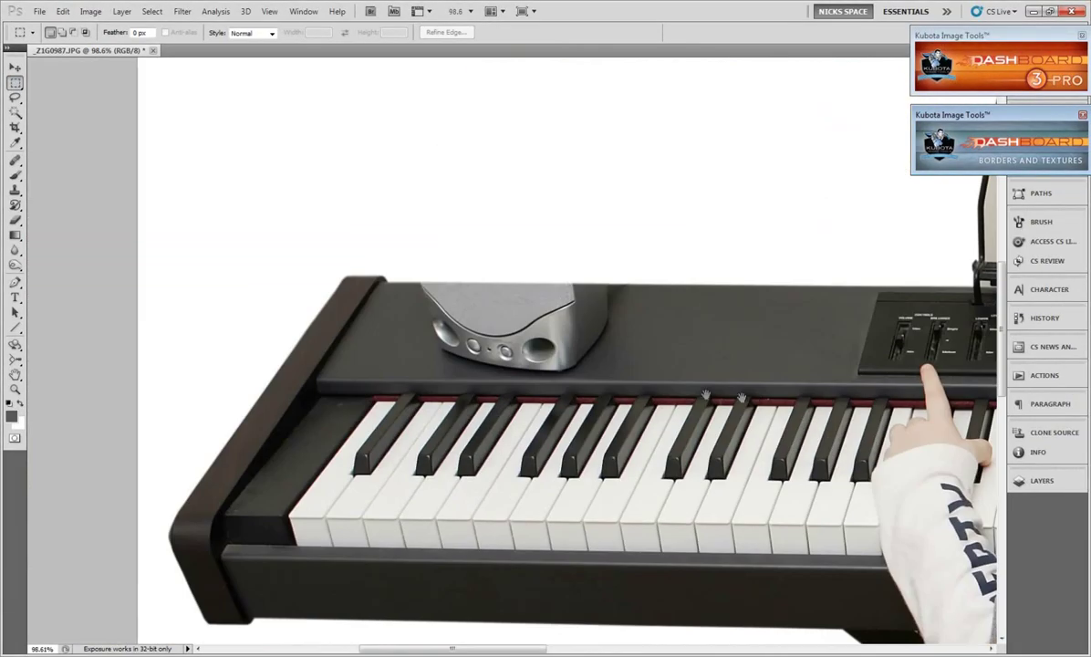
scroll(399, 280, "up", 5)
left_click_drag(541, 434, 594, 165)
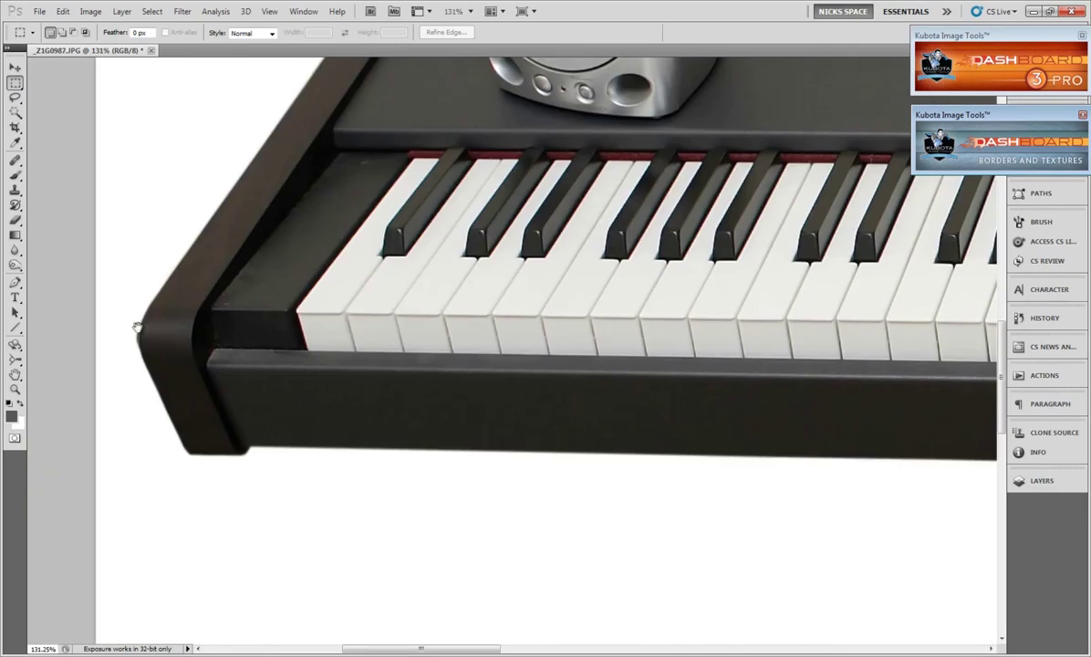
left_click_drag(512, 446, 236, 400)
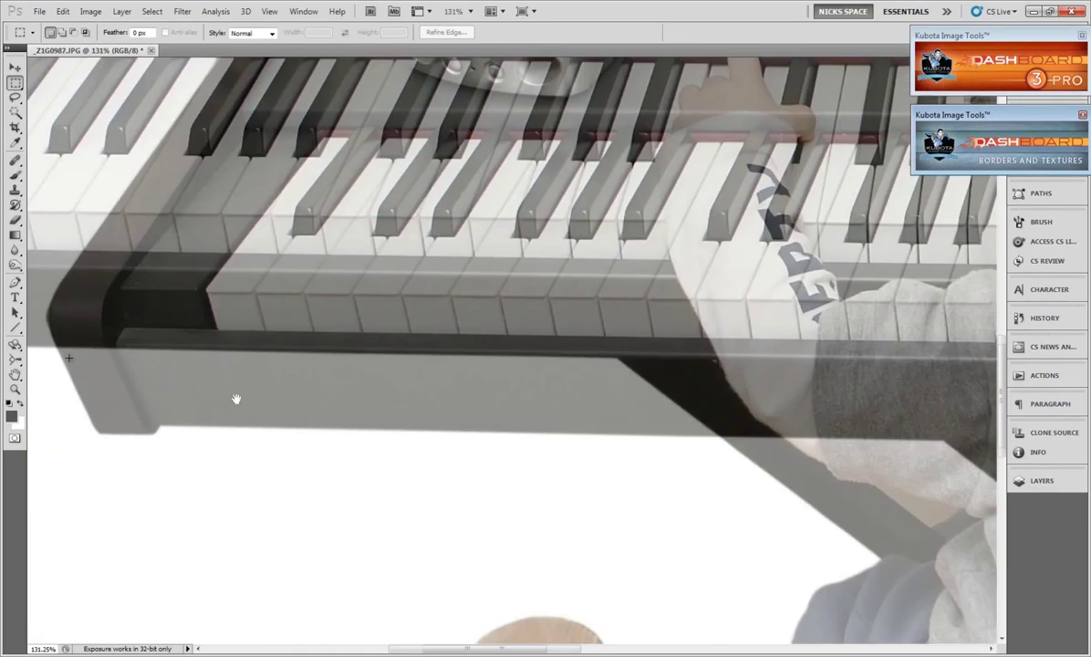
scroll(314, 394, "down", 1)
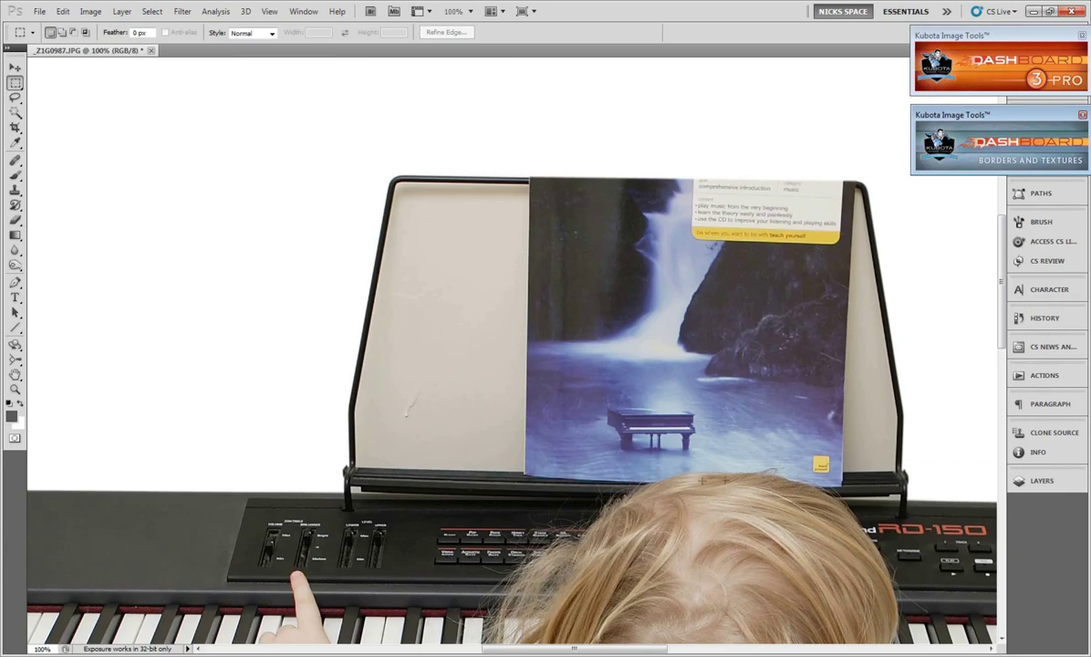
left_click_drag(984, 554, 410, 372)
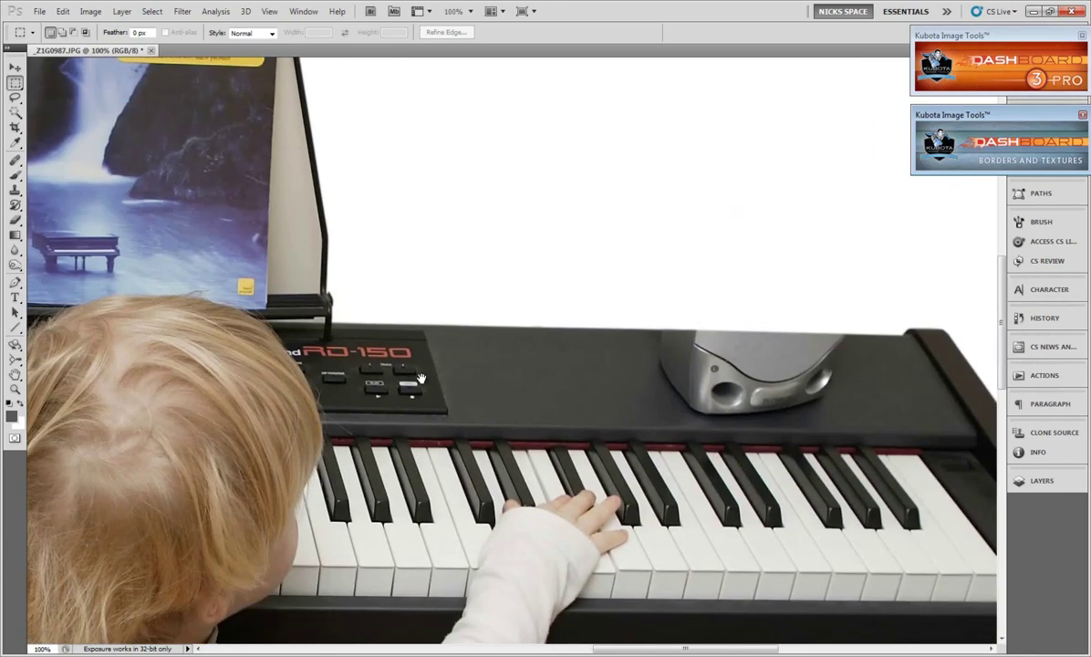
left_click_drag(222, 531, 265, 290)
left_click_drag(387, 436, 510, 216)
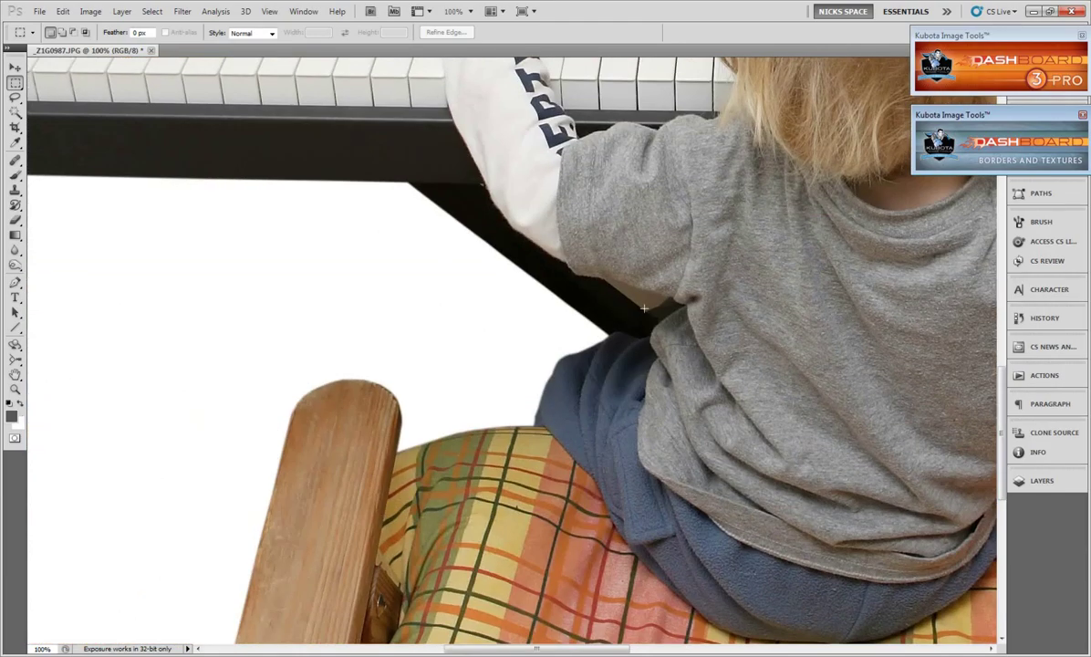
left_click_drag(634, 369, 567, 276)
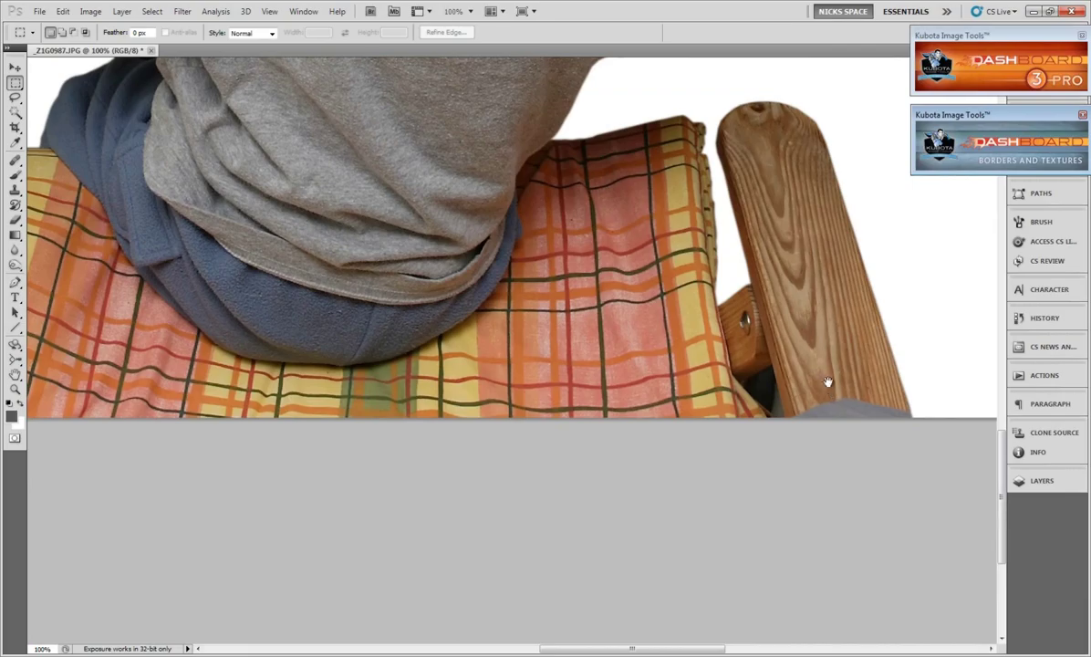
left_click_drag(827, 381, 741, 495)
left_click_drag(614, 227, 787, 584)
scroll(573, 260, "down", 5)
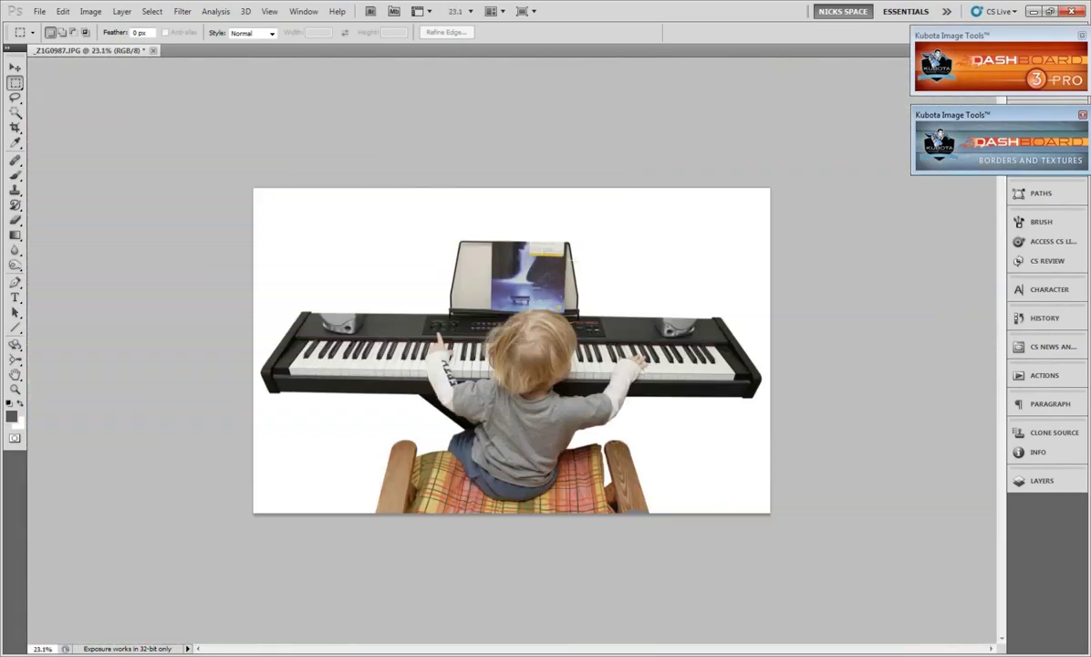
Use the Pen tool to select the leftover background inside the music stand, under the child's left arm and beside the right armrest
scroll(572, 260, "up", 2)
scroll(482, 260, "up", 2)
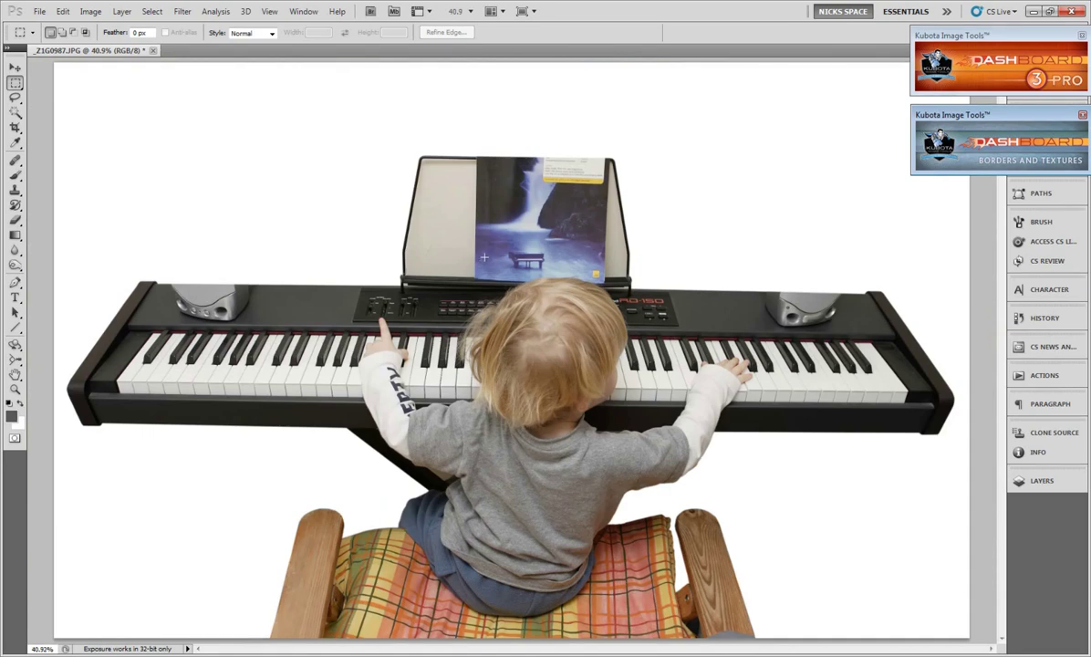
key("ctrl+minus")
key("p")
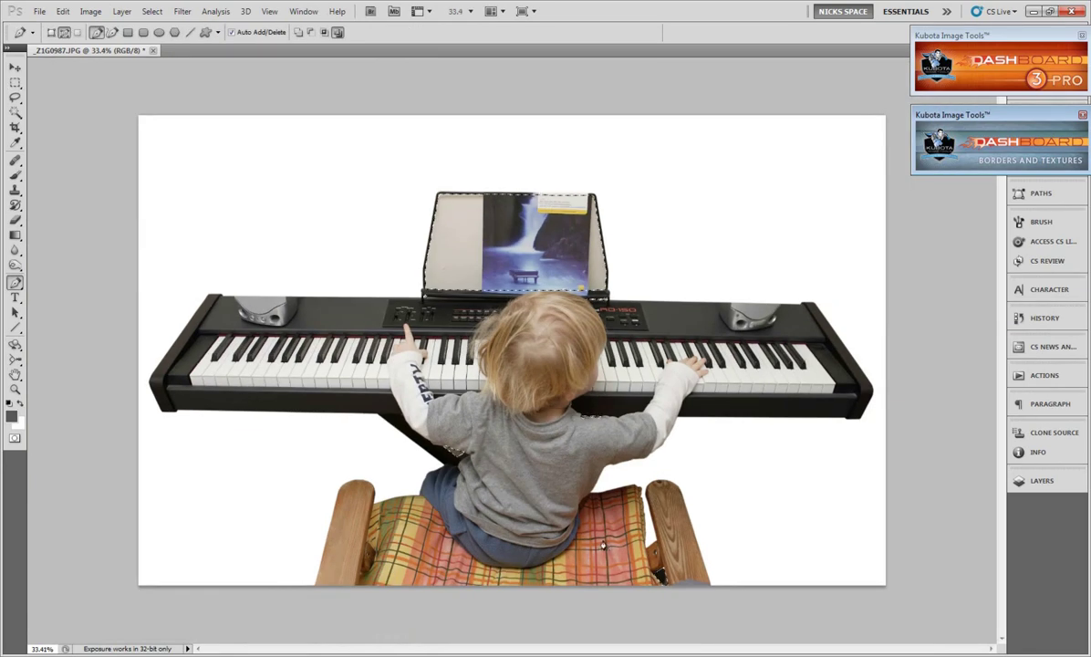
Fill the selected areas inside the music stand, under the arm and beside the armrest with the background color in Normal mode at 100% opacity
key("ctrl+plus")
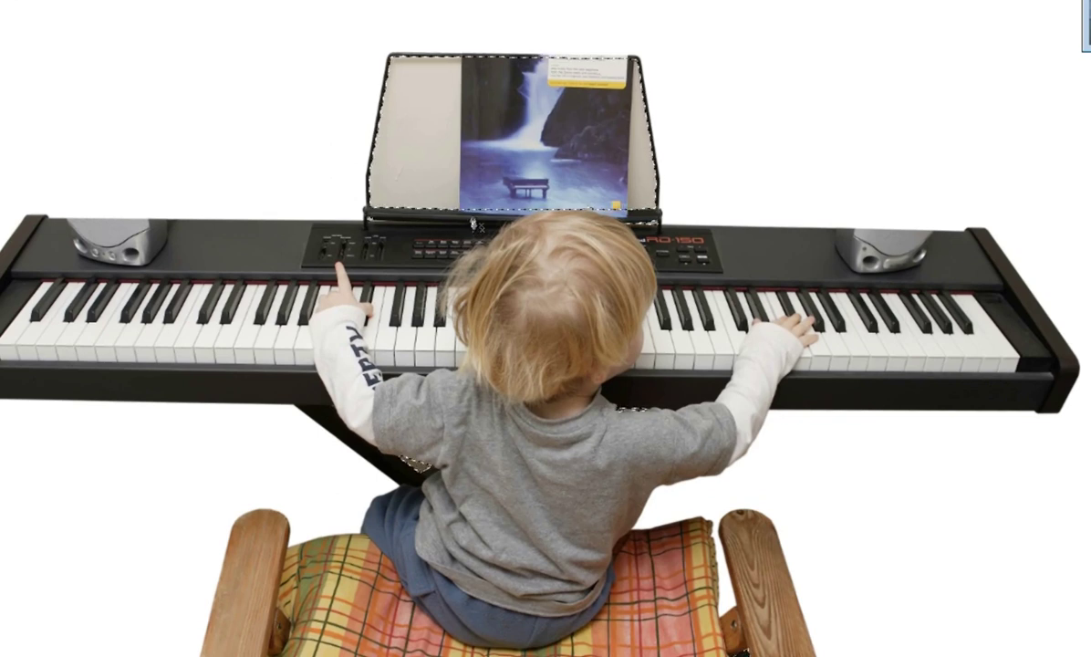
key("shift+BackSpace")
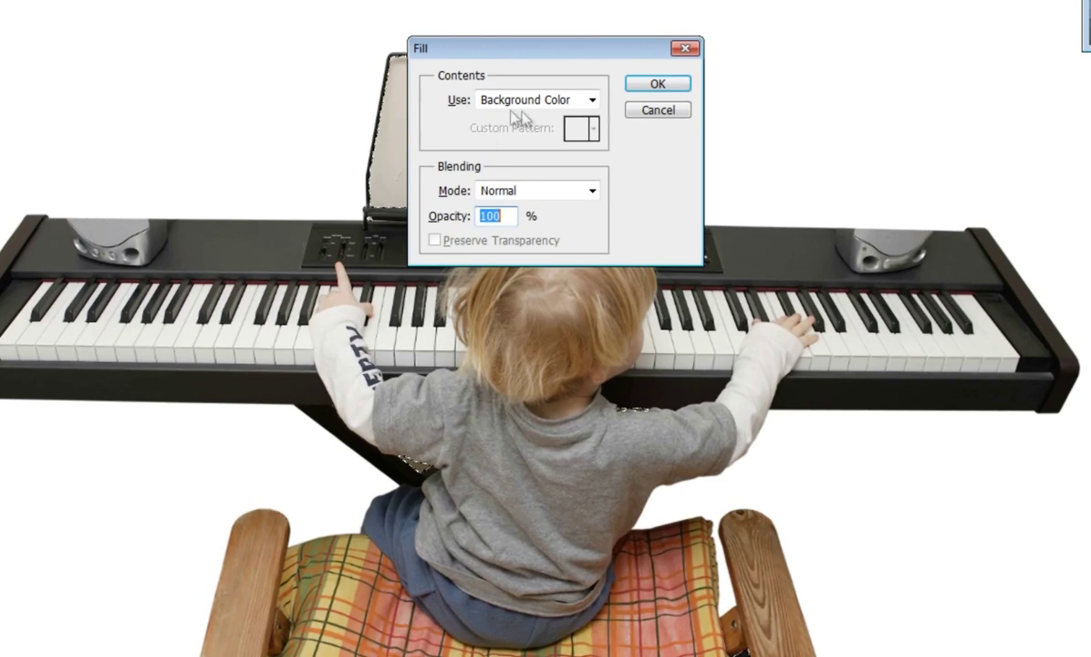
left_click(649, 85)
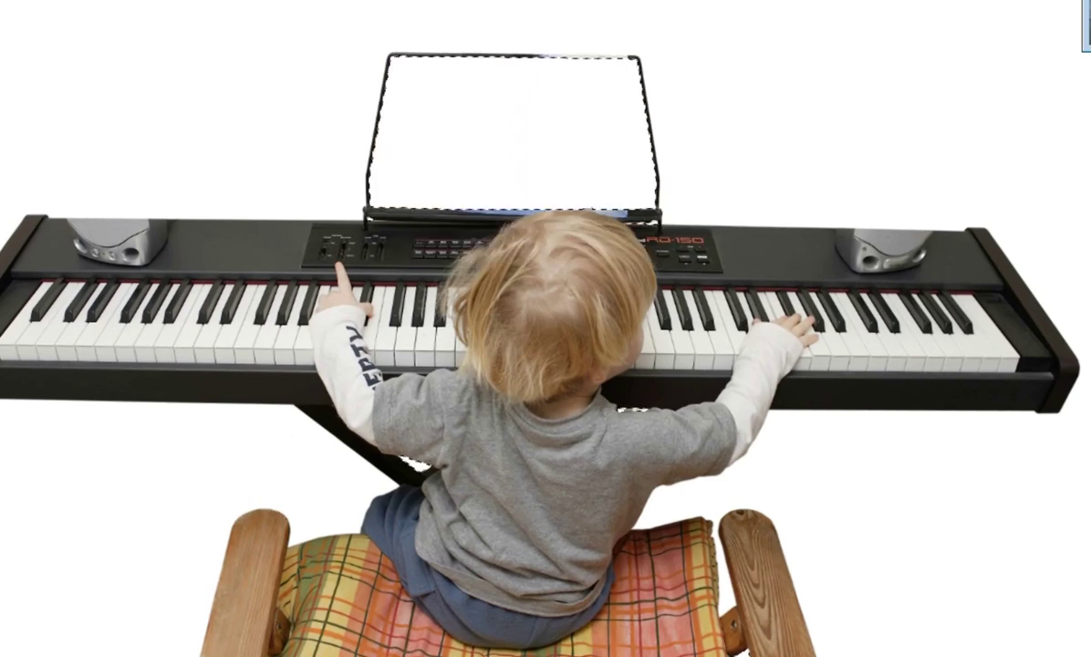
Examine the cut-out edges around the child's shoulder, shirt, chair, armrest and keyboard up close after the fill
left_click_drag(495, 194, 858, 188)
scroll(538, 155, "down", 5)
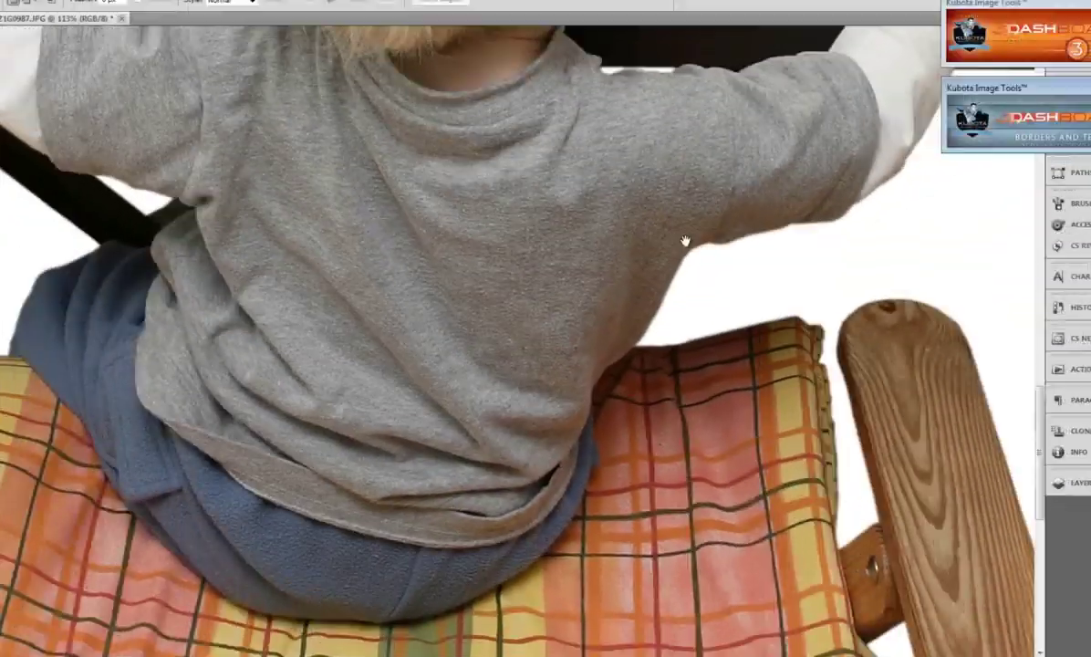
left_click_drag(759, 173, 759, 463)
left_click_drag(696, 224, 731, 548)
left_click_drag(761, 308, 927, 290)
left_click_drag(158, 349, 648, 308)
scroll(648, 308, "down", 5)
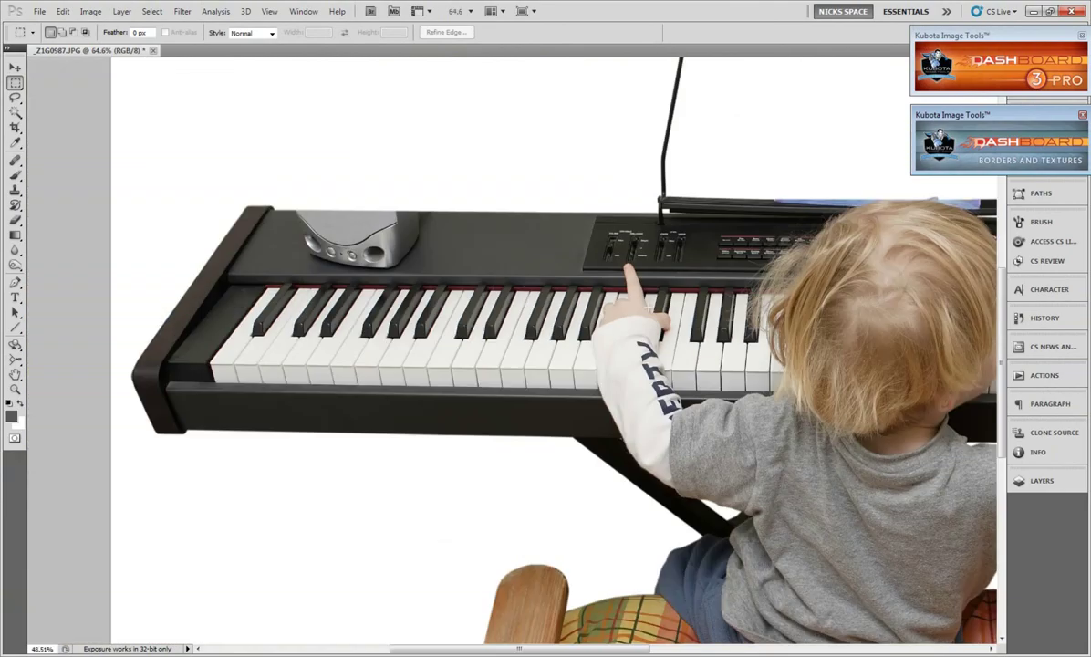
scroll(647, 308, "down", 1)
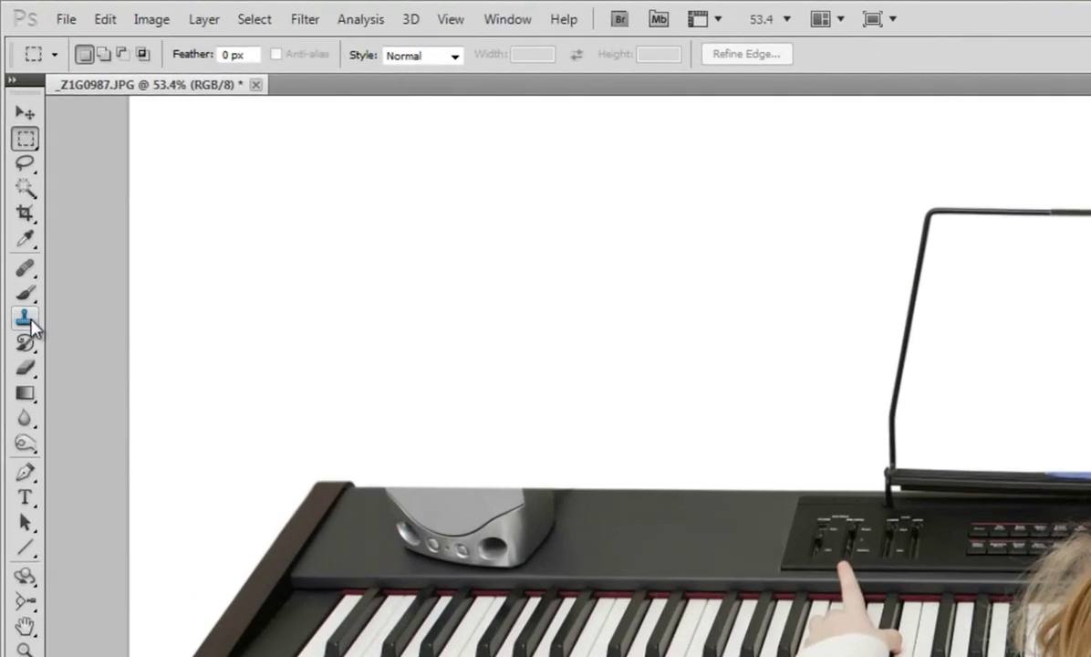
Set up the Clone Stamp tool with an 89 px brush and lower its hardness to the minimum for retouching the left speaker
left_click(25, 319)
scroll(566, 507, "up", 3)
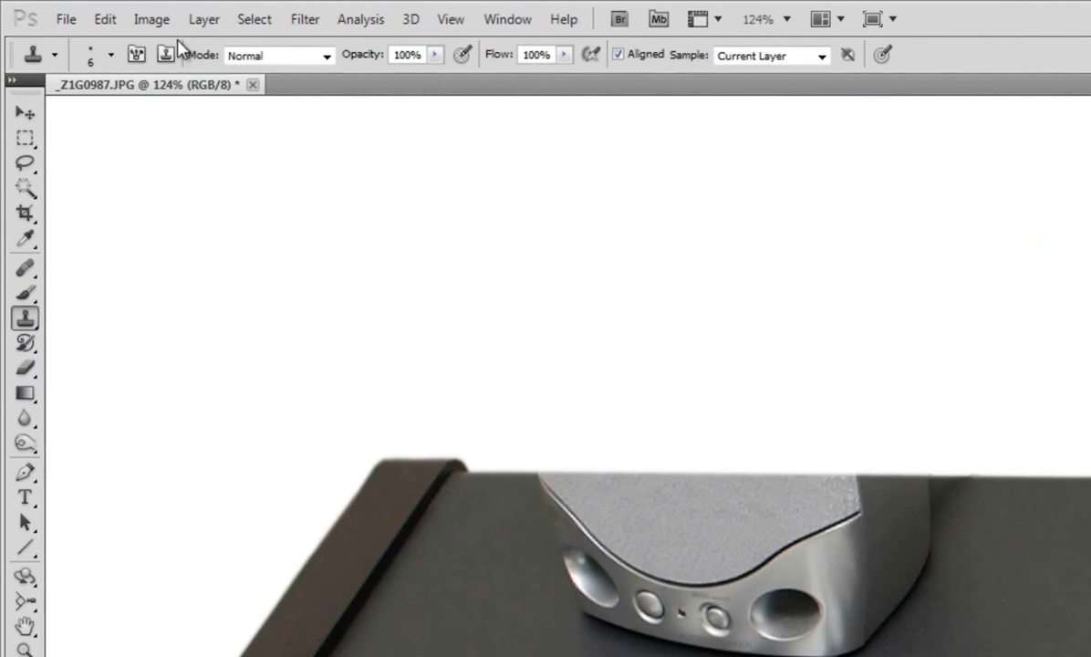
left_click(110, 55)
left_click(128, 115)
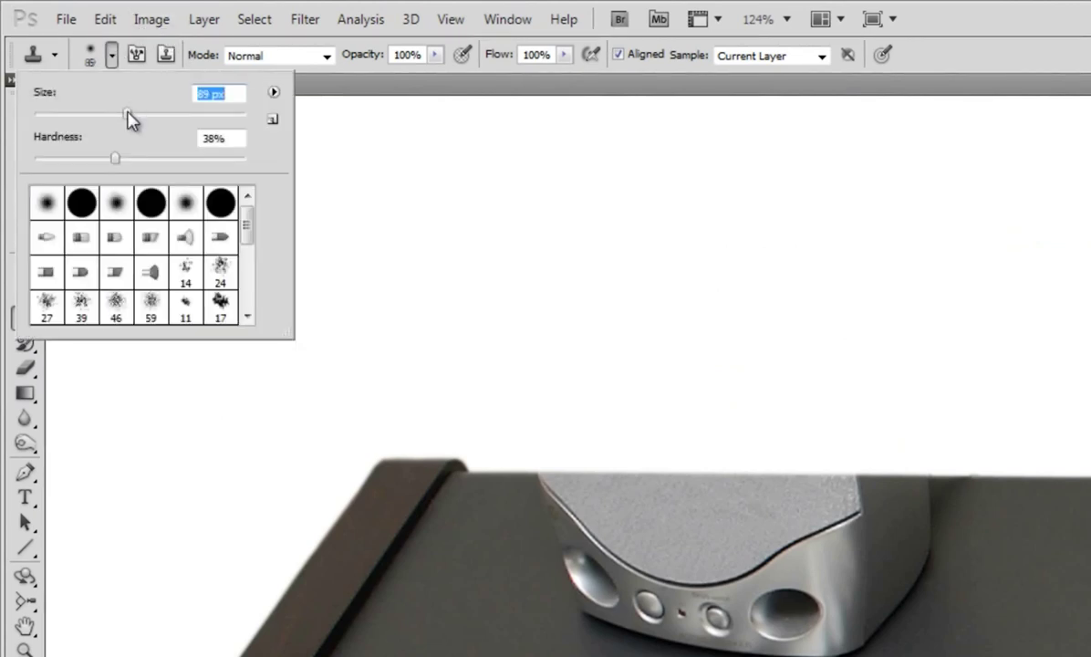
left_click_drag(114, 159, 33, 161)
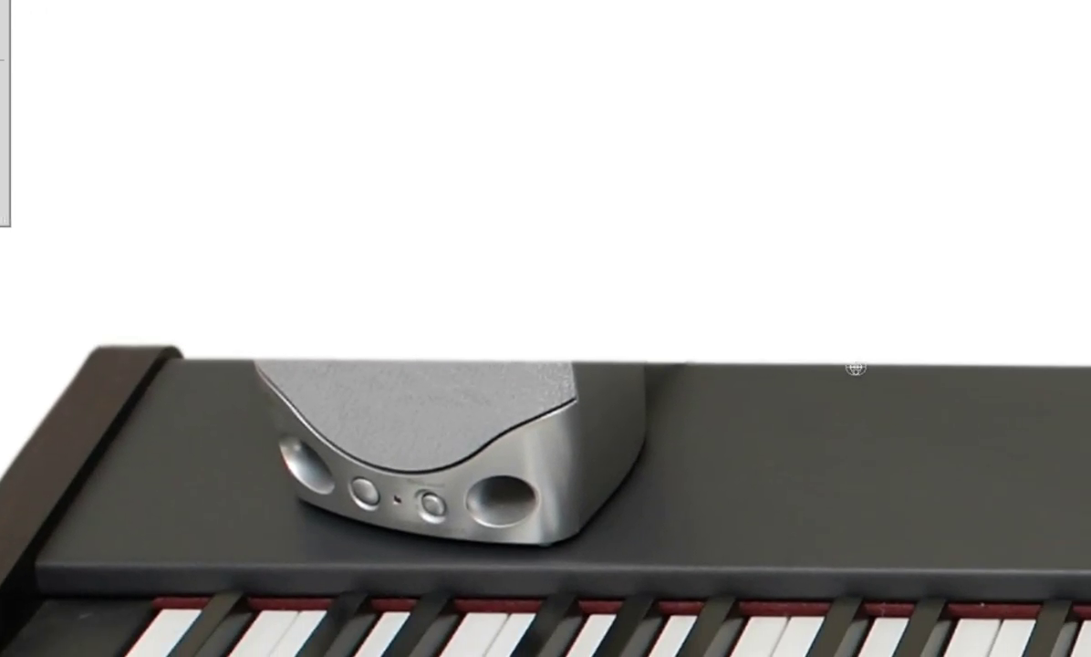
Try to clone the keyboard's dark top surface and upper edge over the left speaker with the soft brush
left_click(863, 365, "alt")
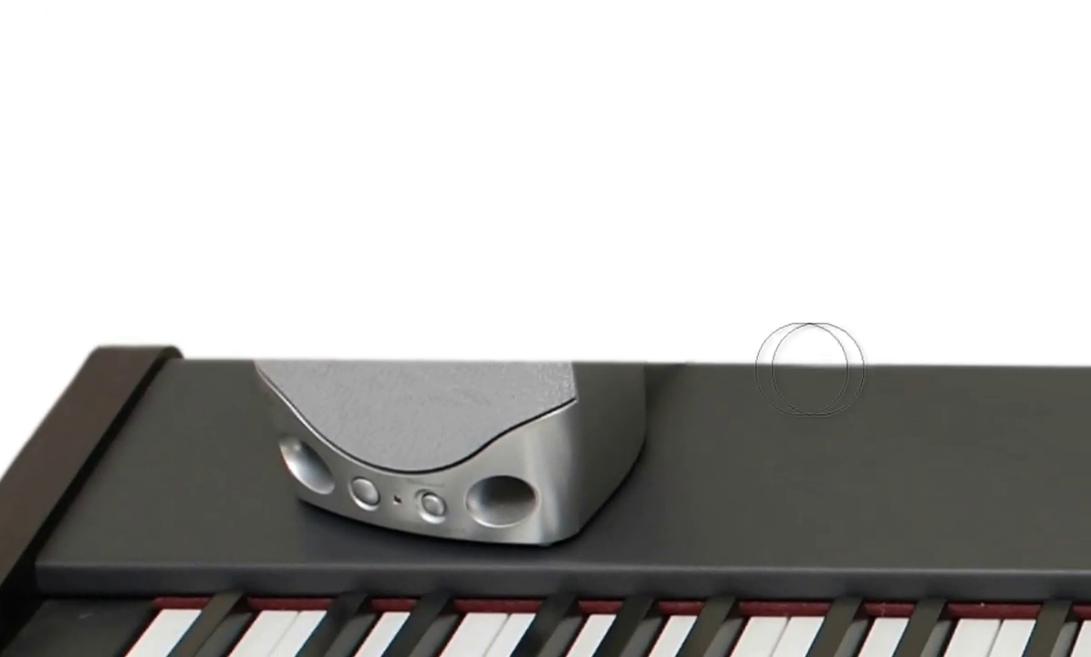
left_click(668, 359)
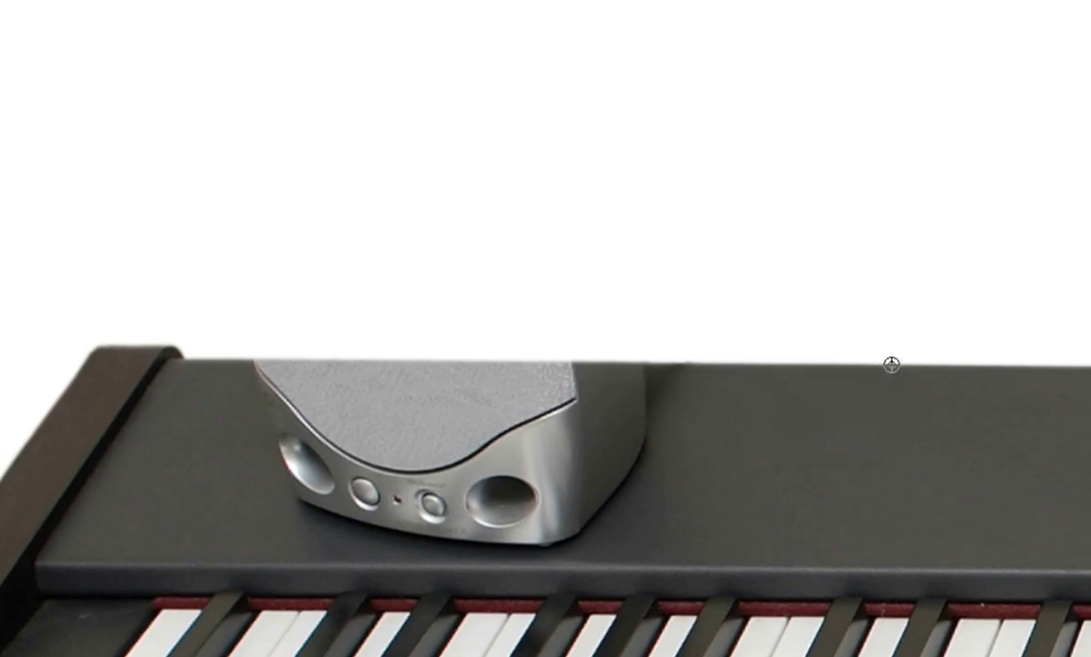
left_click(685, 366, "alt")
mouse_move(684, 365)
left_mouse_down()
mouse_move(609, 360)
mouse_move(657, 365)
mouse_move(499, 383)
mouse_move(509, 390)
mouse_move(499, 431)
mouse_move(695, 468)
mouse_move(474, 475)
mouse_move(475, 418)
mouse_move(434, 378)
mouse_move(391, 367)
mouse_move(426, 385)
mouse_move(451, 378)
mouse_move(269, 369)
left_mouse_up()
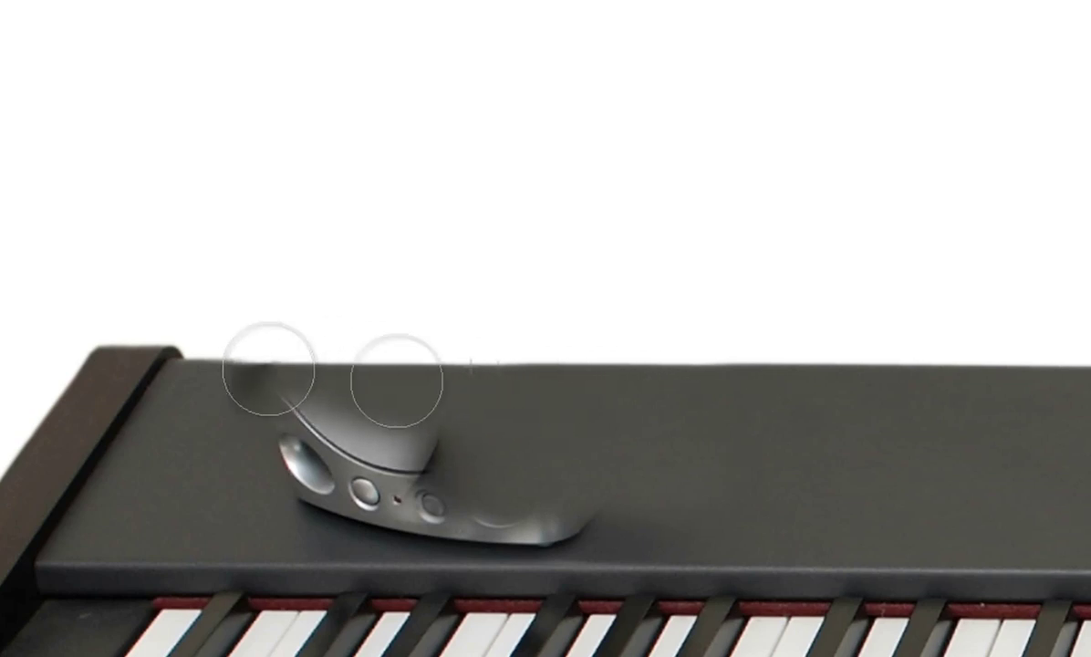
Undo the soft-brush cloning strokes over the left speaker
key("ctrl+alt+z")
key("ctrl+alt+z")
key("ctrl+alt+z")
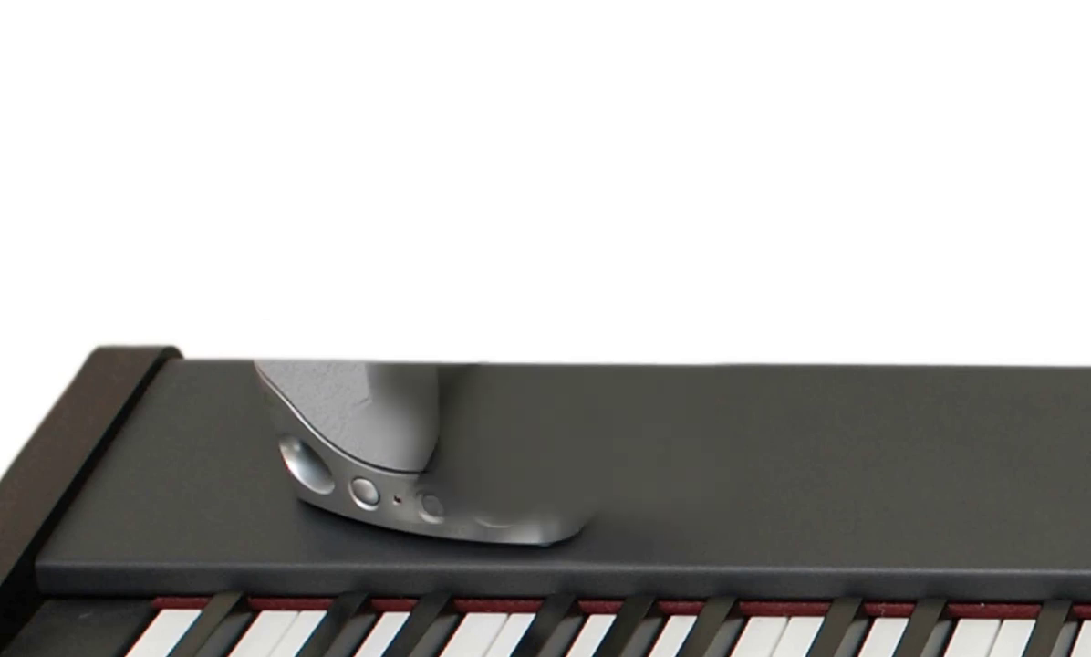
key("ctrl+z")
key("ctrl+z")
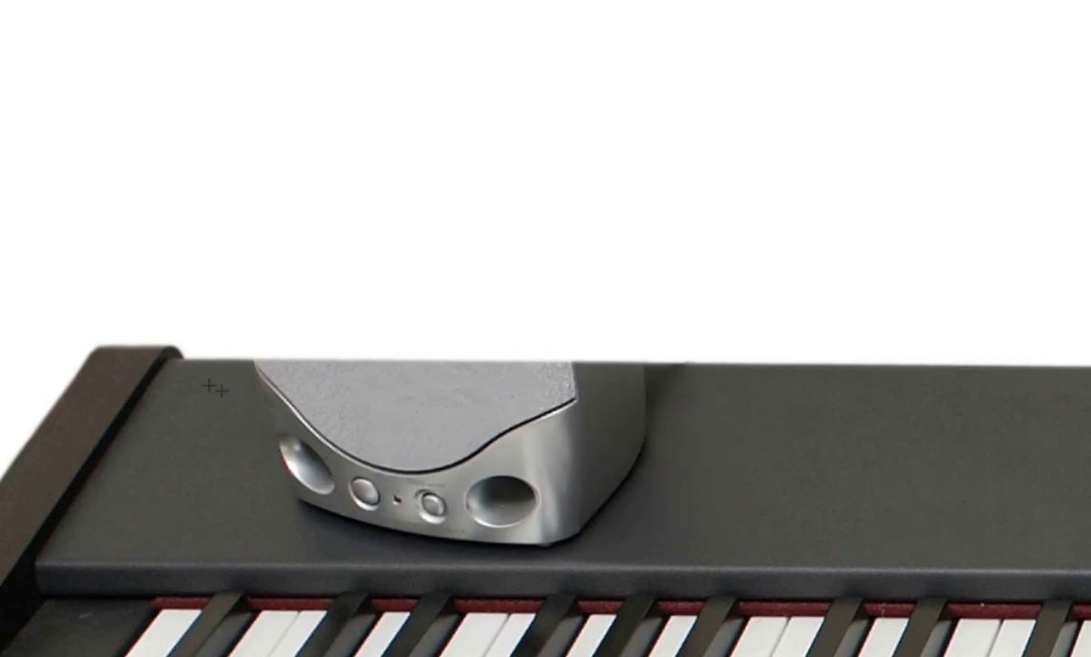
Raise the Clone Stamp brush hardness to about the middle of its range and clone the keyboard's upper edge over the left speaker
scroll(213, 387, "down", 3)
scroll(547, 442, "up", 2)
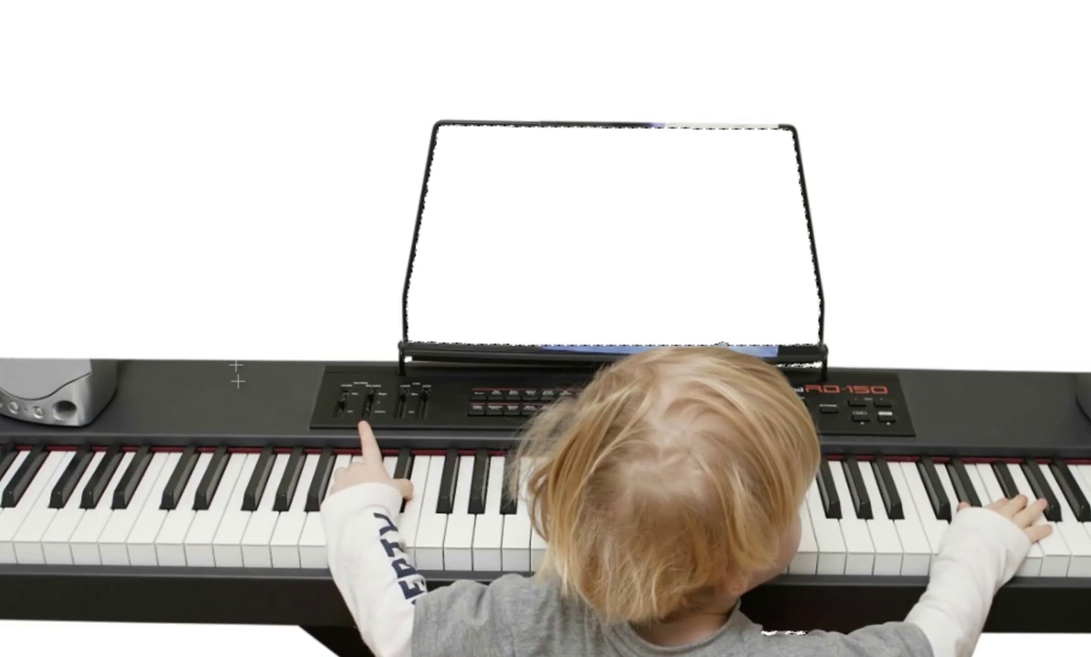
scroll(223, 378, "down", 2)
scroll(152, 402, "up", 5)
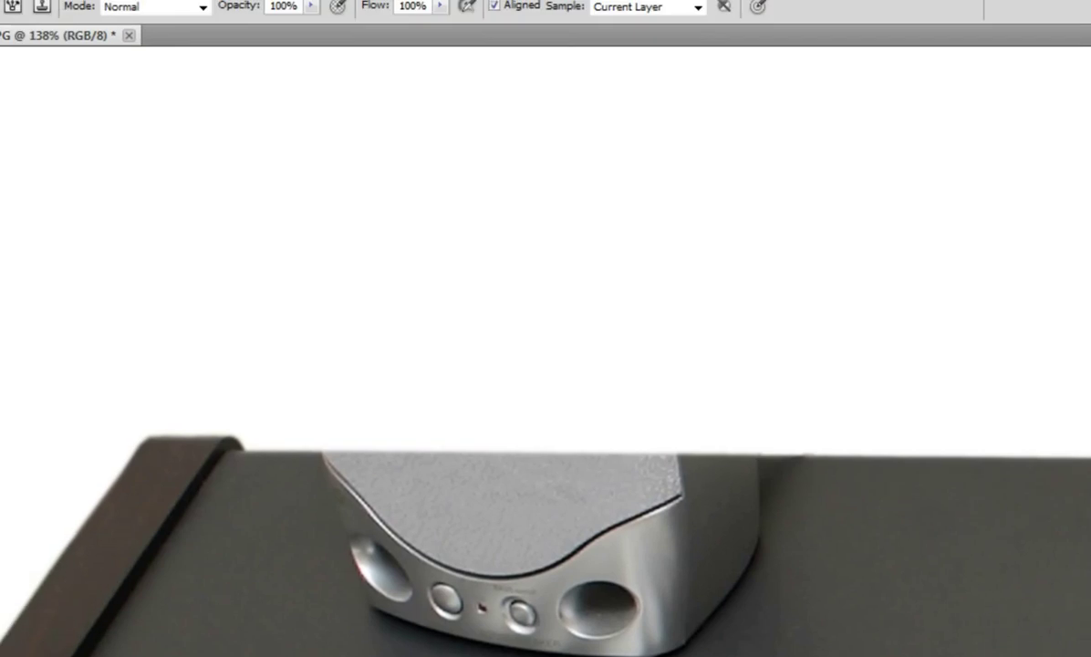
left_click(100, 56)
left_click_drag(37, 159, 137, 162)
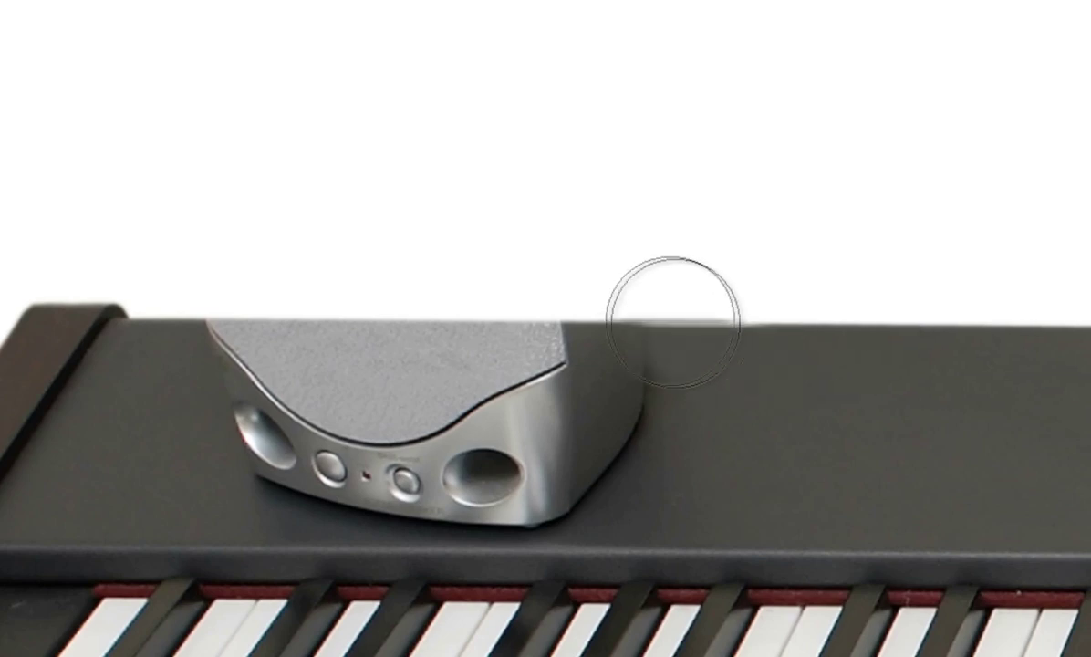
left_click(637, 326)
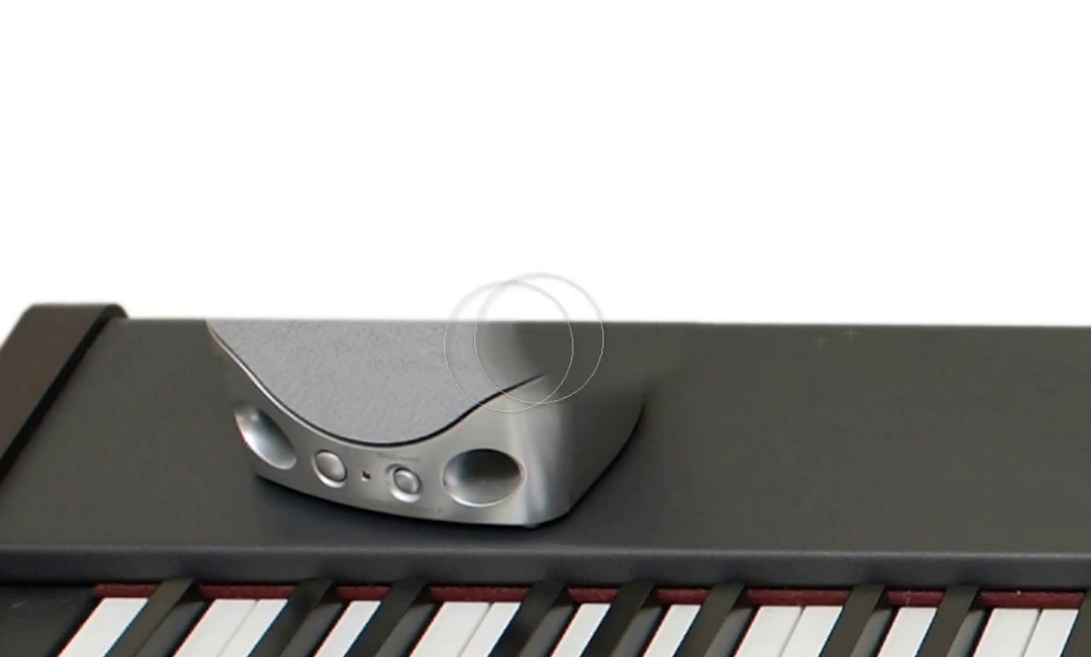
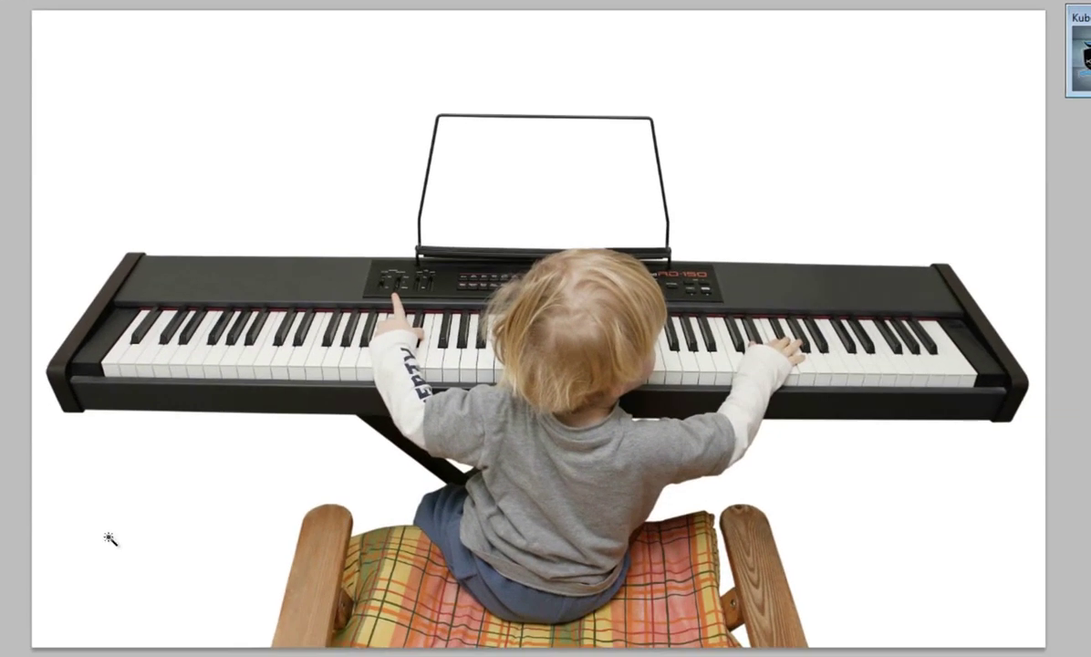
Try to select the white background, the music stand's interior and the gaps around the child's arms with the Magic Wand, and deselect
left_click(110, 542)
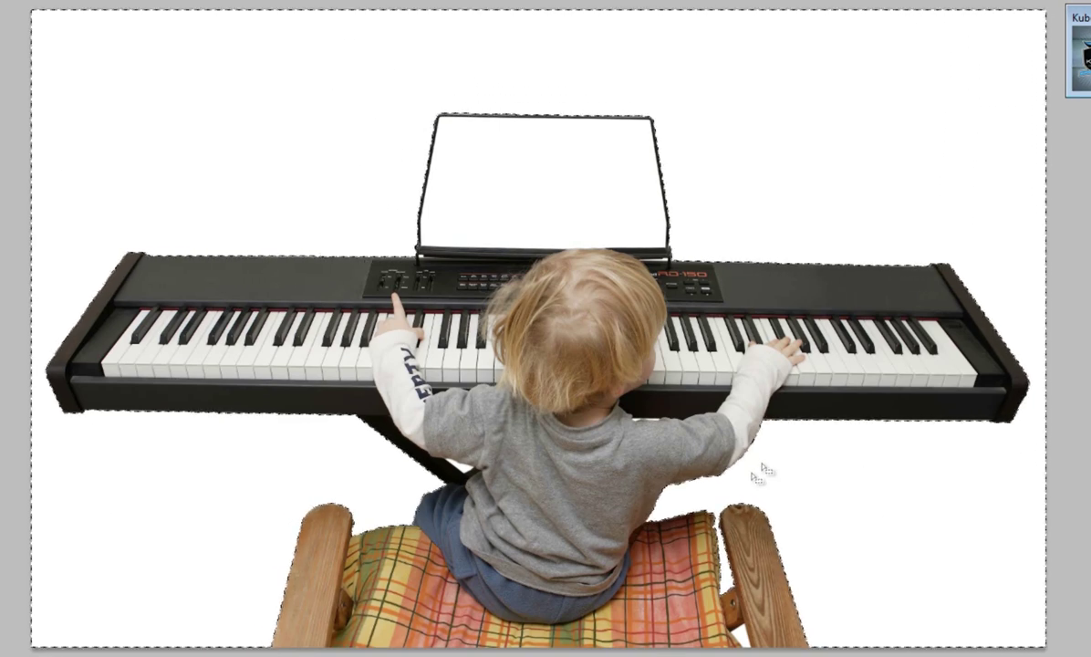
scroll(572, 113, "up", 1)
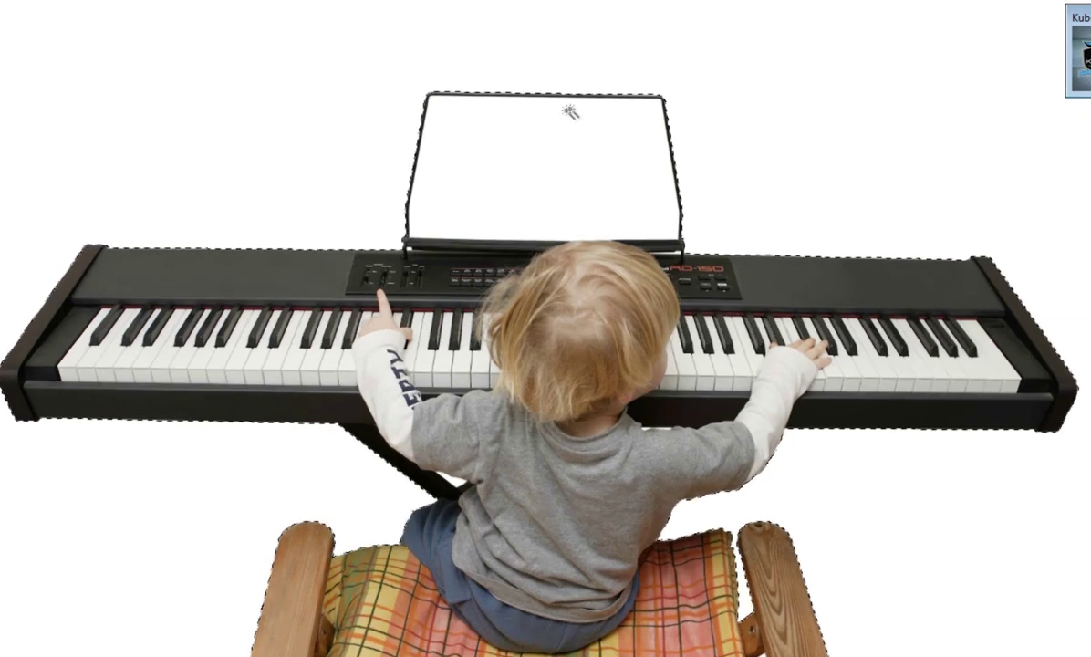
left_click(533, 147, "shift")
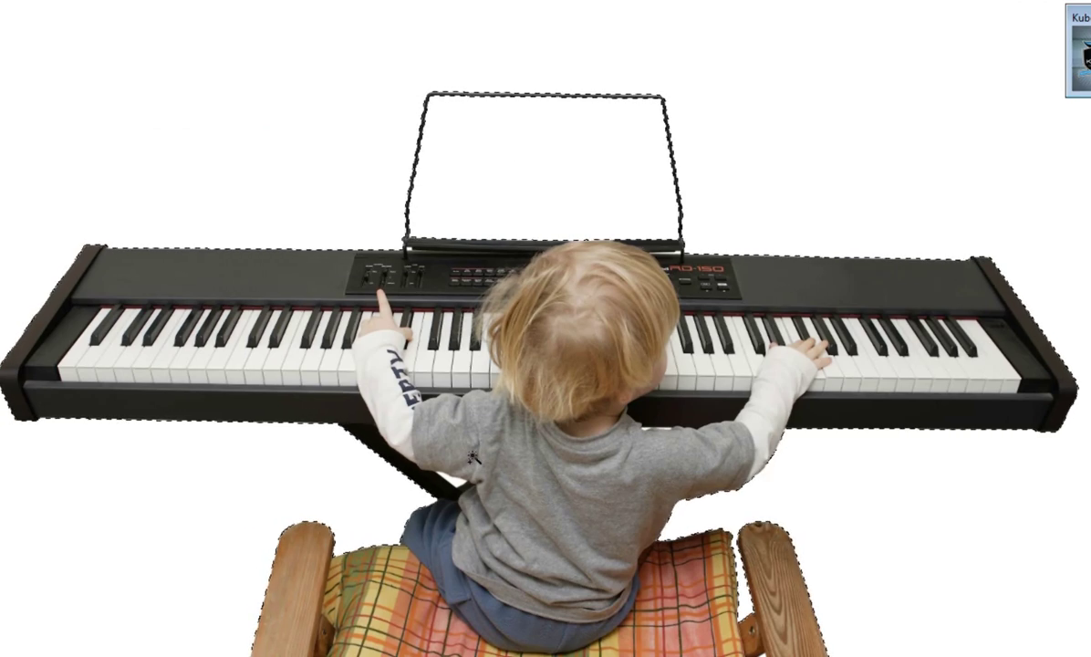
scroll(488, 425, "up", 5)
scroll(473, 454, "up", 3)
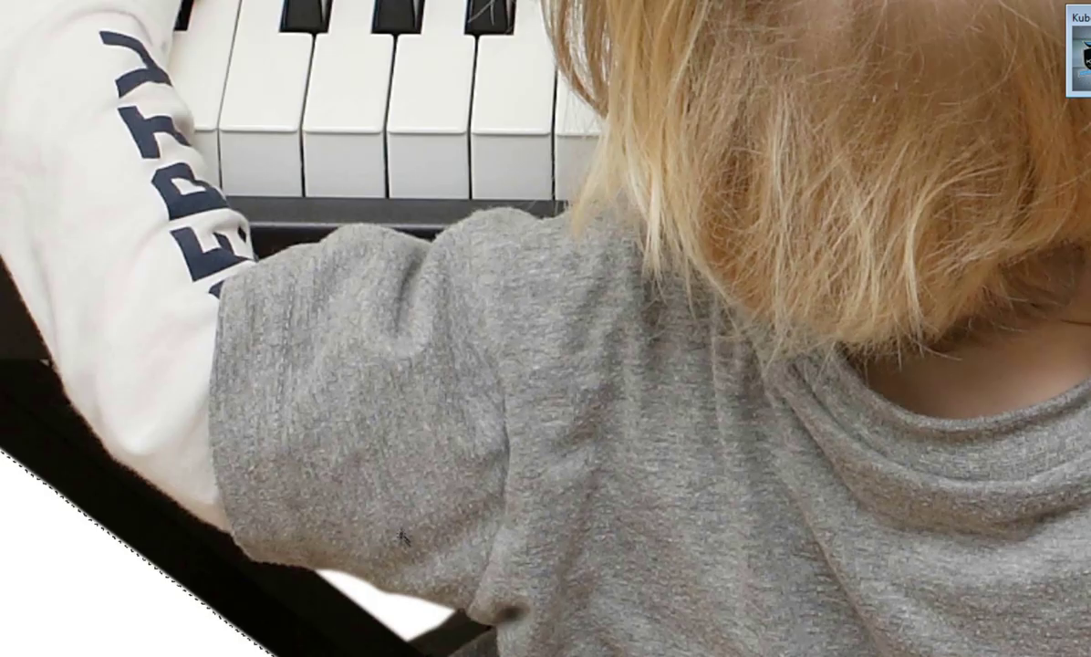
left_click(419, 609, "shift")
left_click_drag(694, 511, 175, 320)
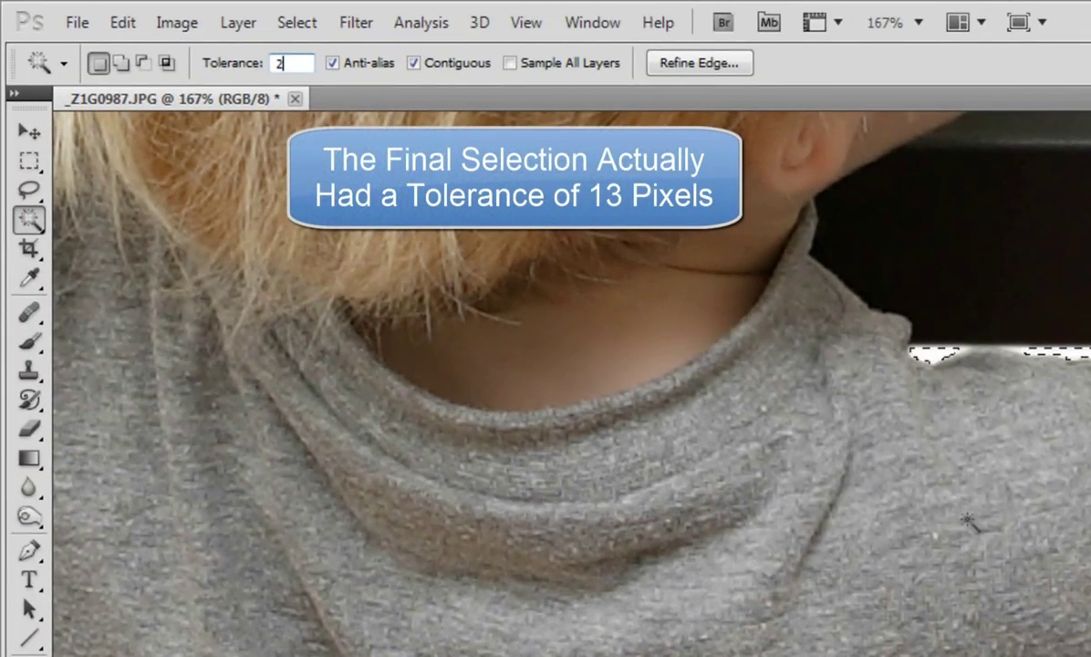
key("ctrl+d")
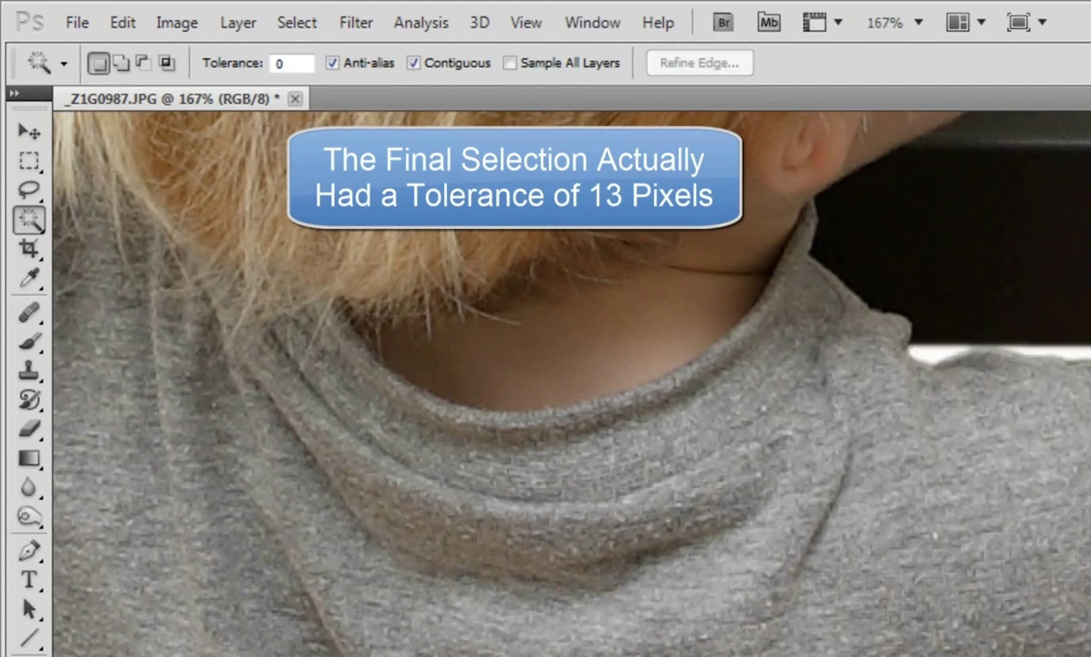
Reselect the outer white background with the Magic Wand, adding the gaps under the child's left arm and above the right shoulder
scroll(572, 384, "down", 5)
key("ctrl+z")
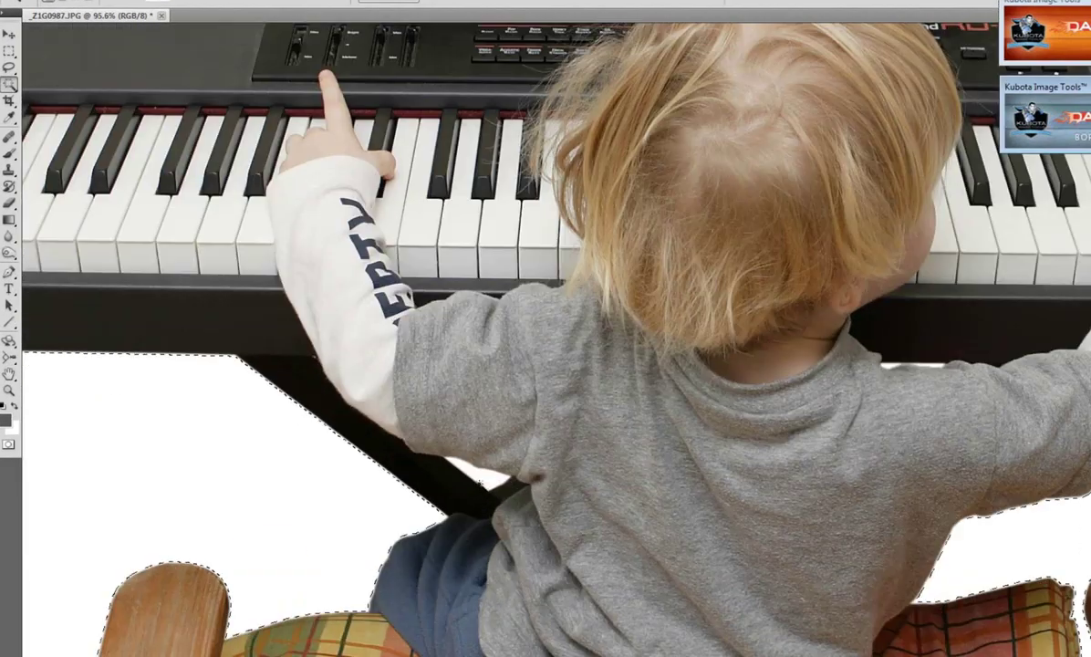
left_click(481, 481)
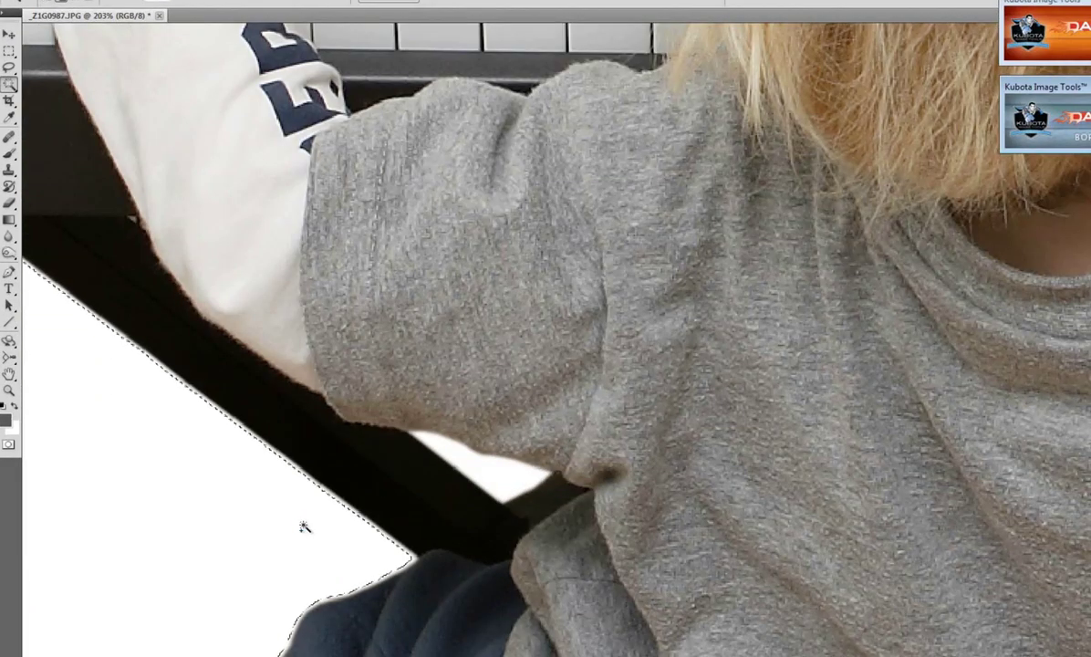
left_click(487, 485)
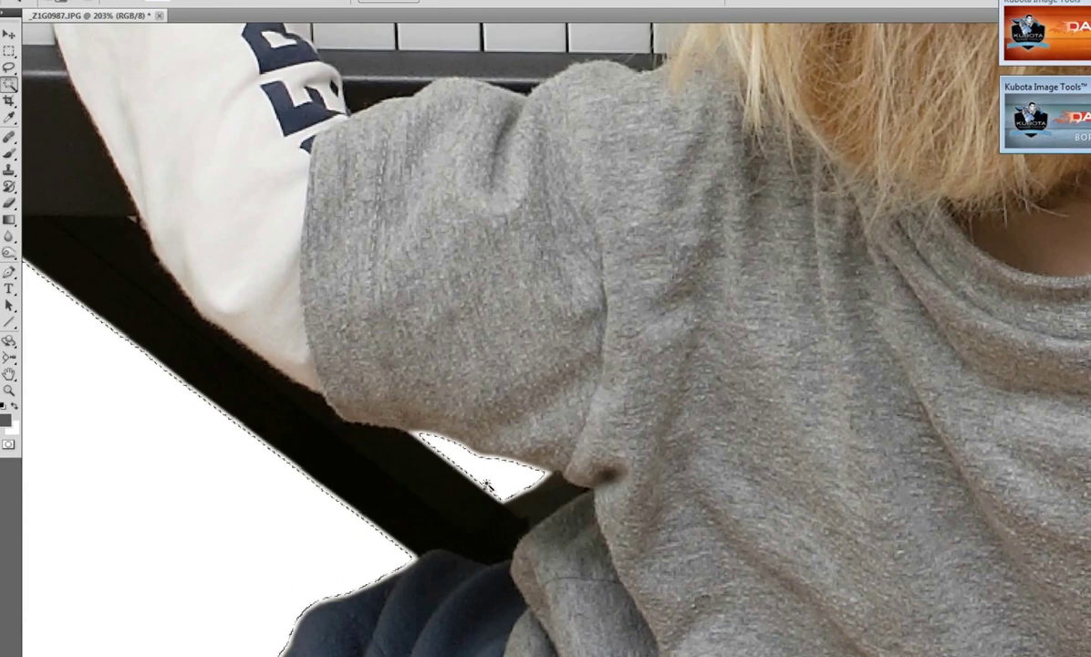
left_click_drag(806, 427, 162, 345)
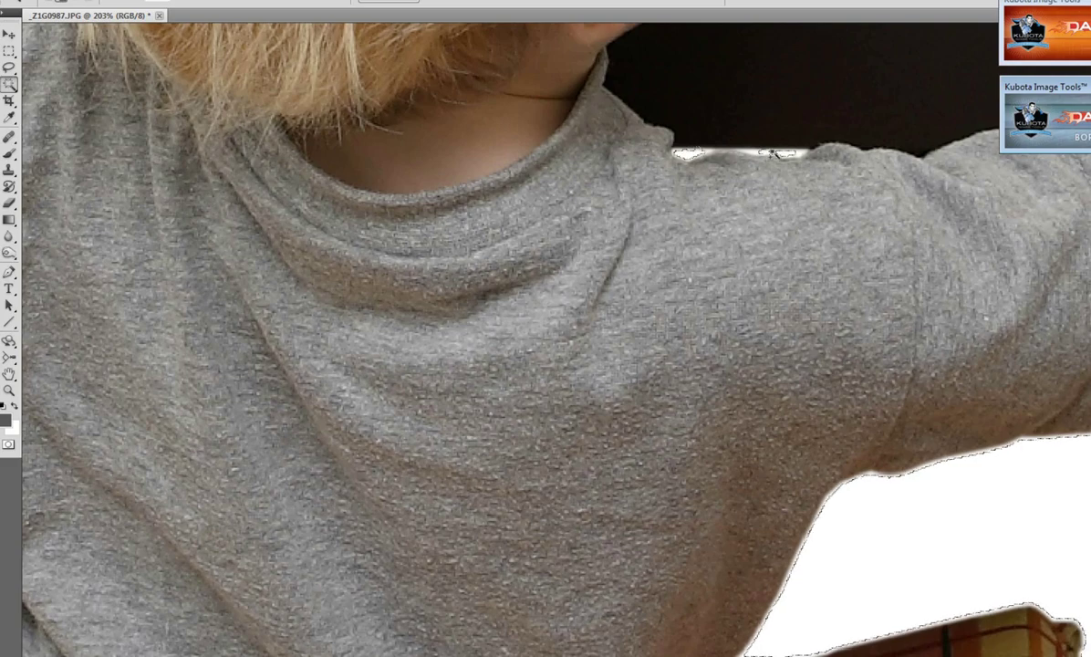
Check the selection around the right shoulder and add the white gap beside the right armrest and the music stand's interior to it
scroll(777, 155, "up", 5)
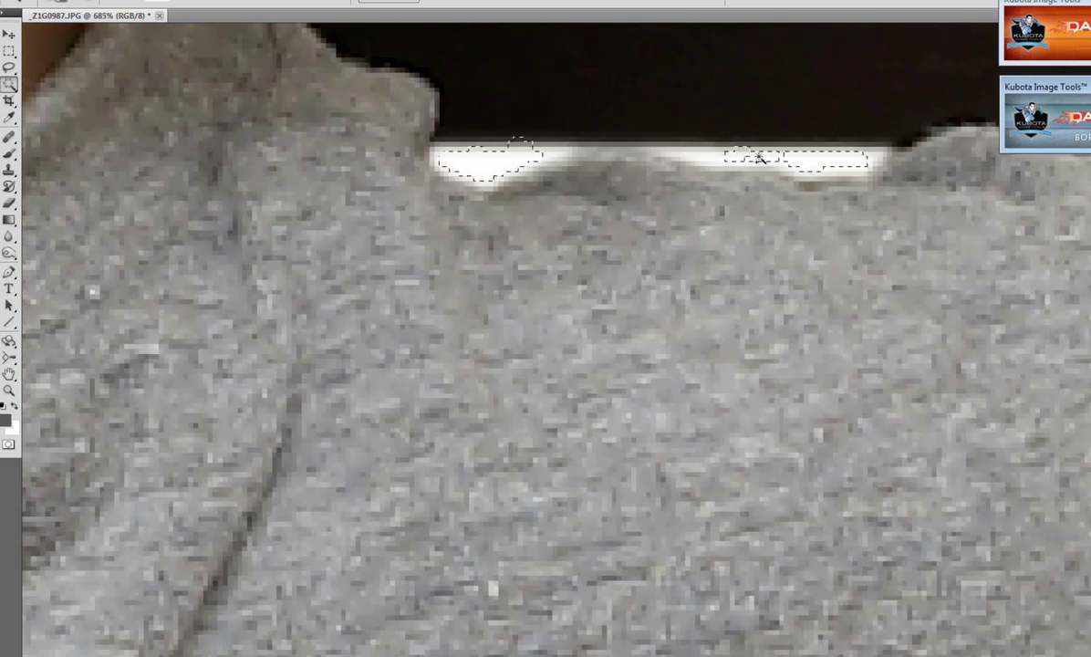
scroll(658, 361, "down", 10)
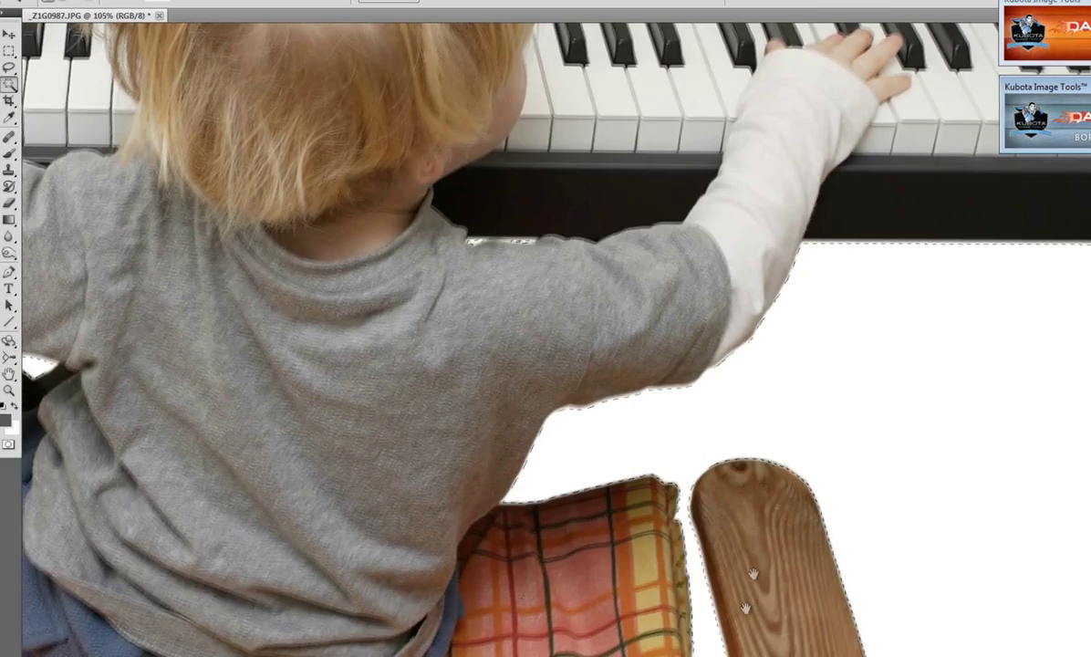
scroll(639, 356, "down", 5)
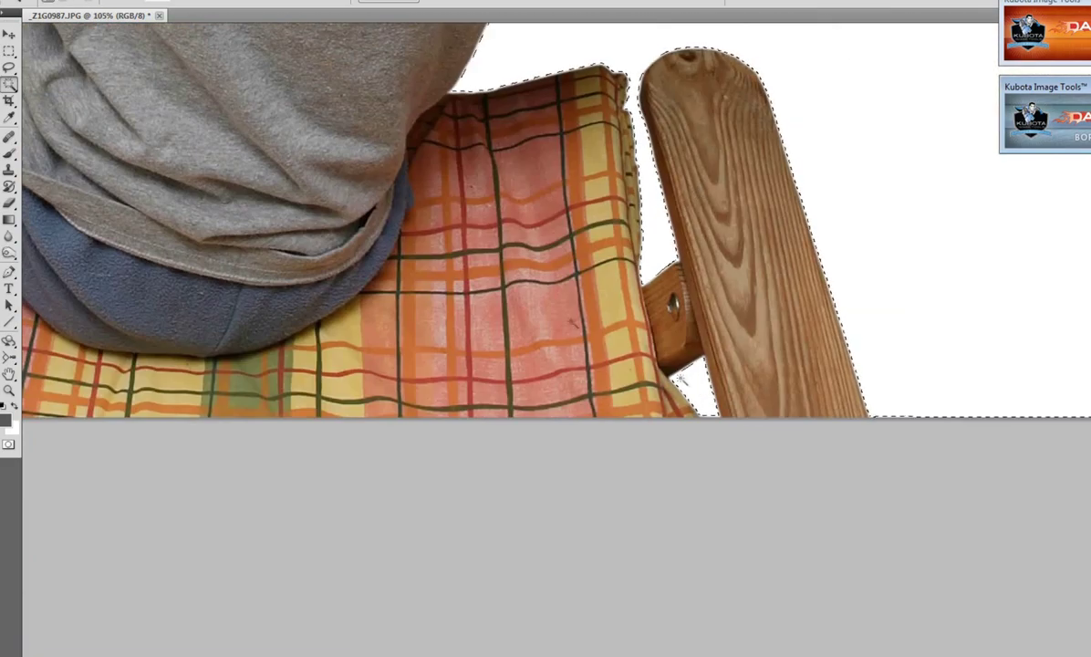
left_click_drag(309, 285, 965, 336)
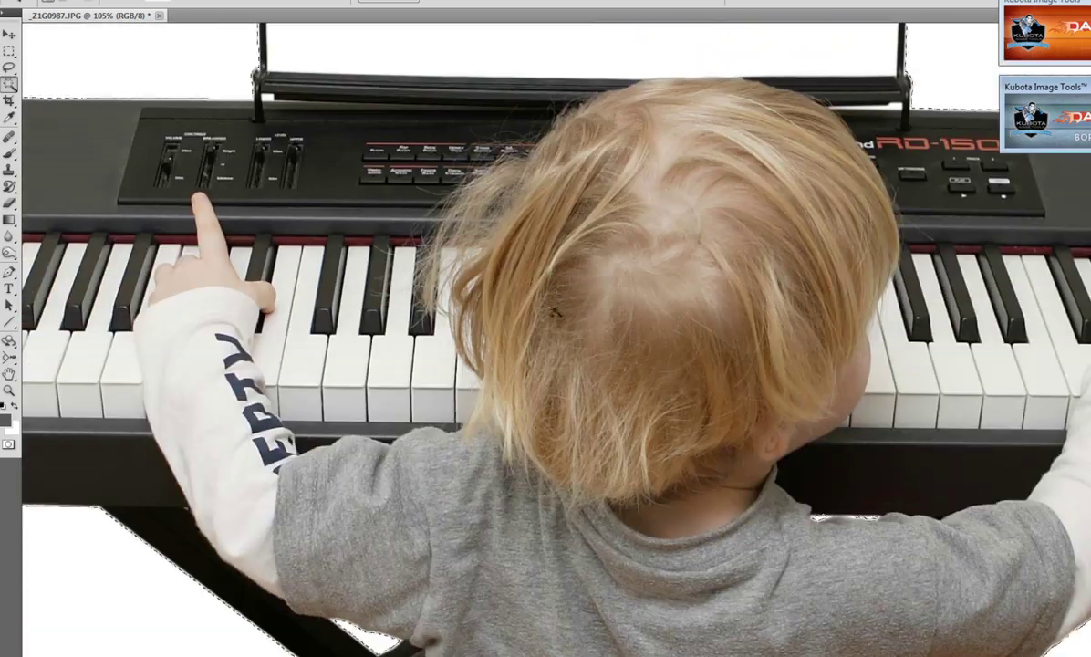
scroll(554, 310, "up", 4)
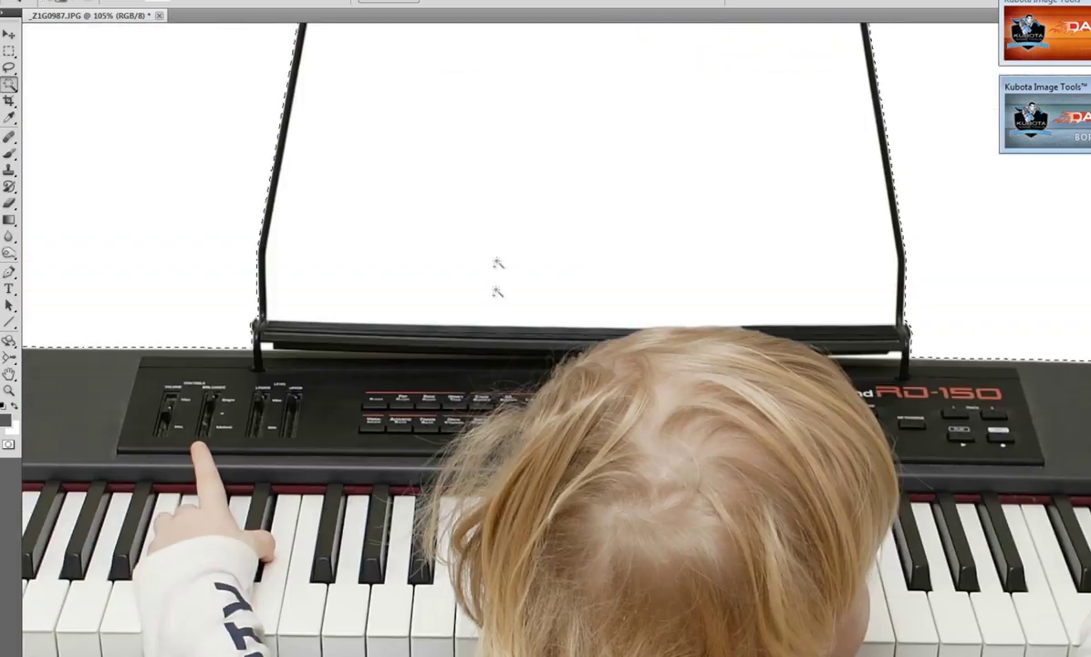
left_click(498, 256)
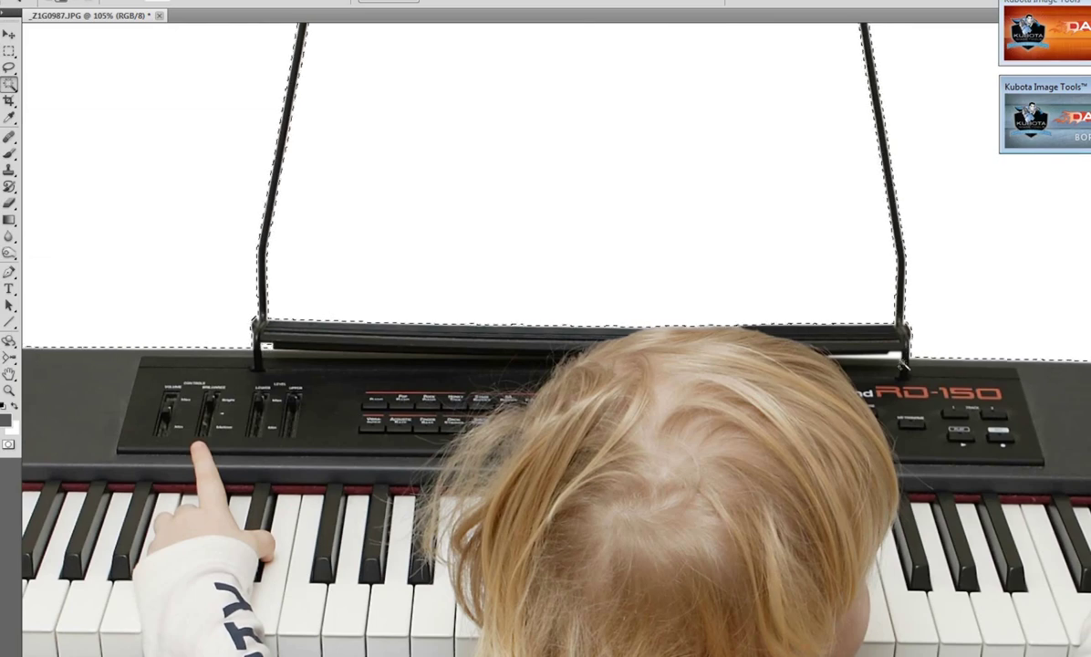
Check the selection along the keyboard's upper edge and beside the music stand
scroll(659, 411, "down", 6)
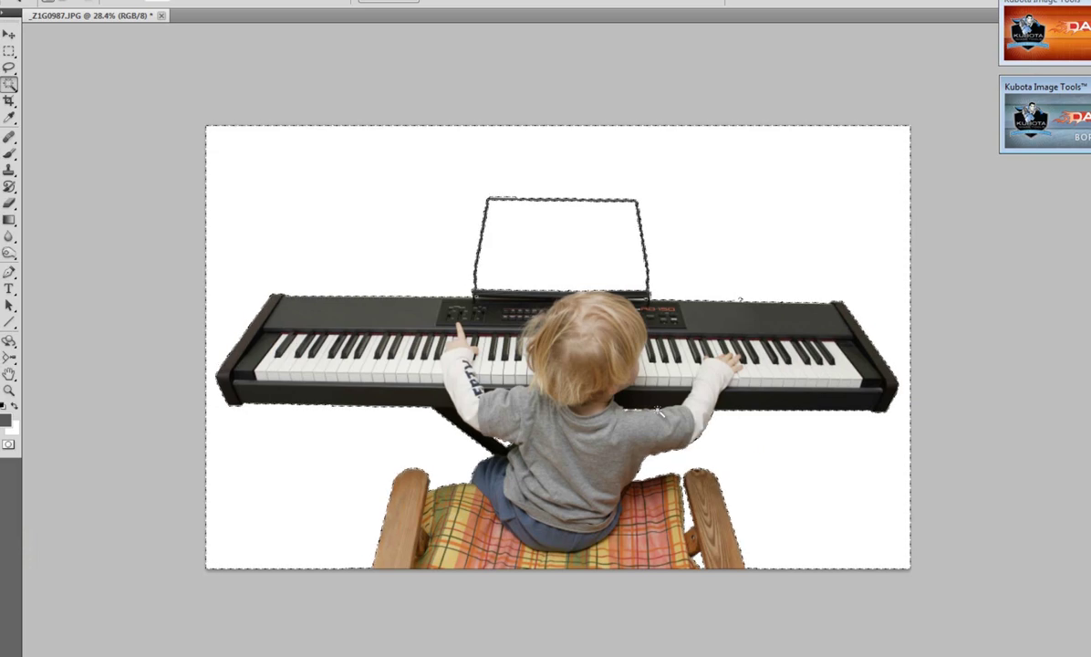
scroll(729, 306, "up", 5)
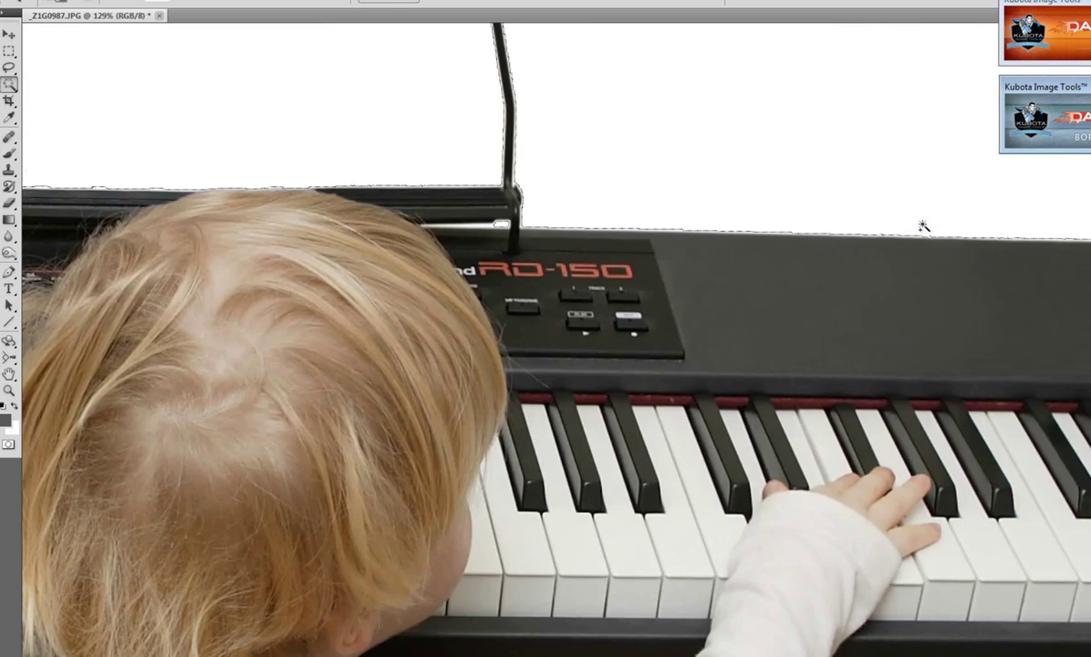
scroll(924, 227, "down", 3)
scroll(921, 228, "down", 3)
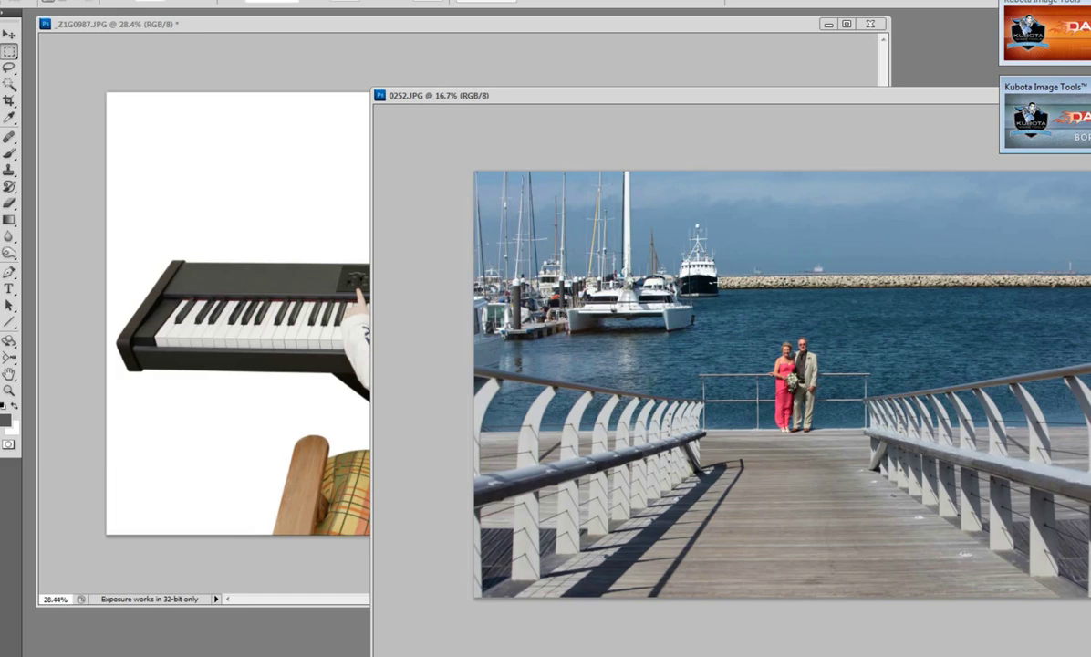
Move the 0252.JPG window aside and examine the _Z1G0987.JPG selection around the music stand and the child's head and shoulders
left_click_drag(641, 167, 597, 137)
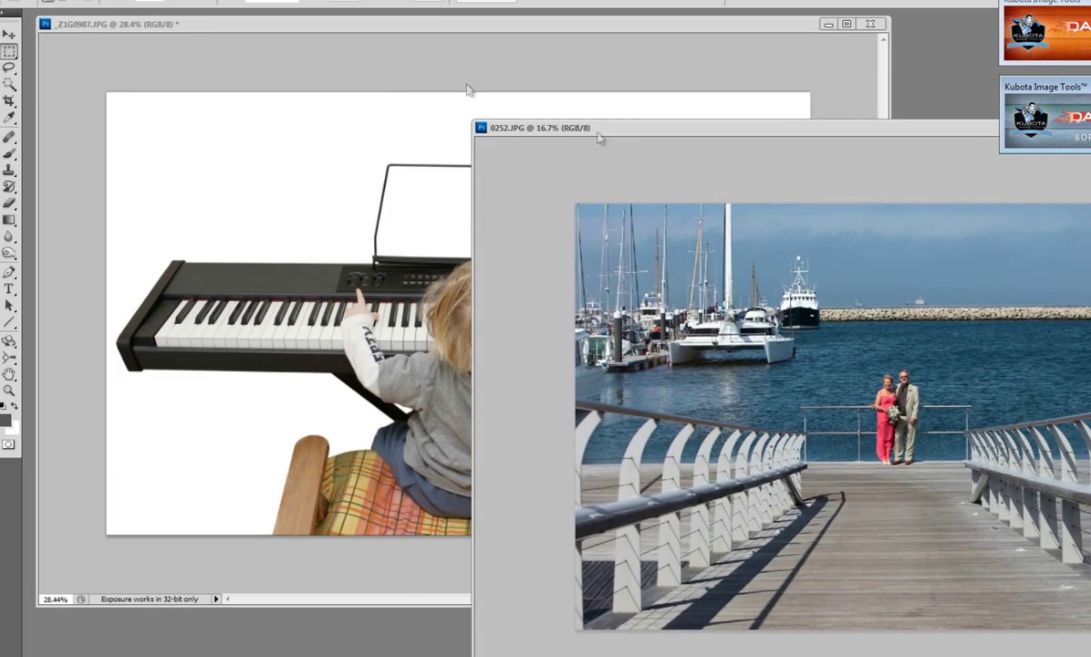
left_click(420, 27)
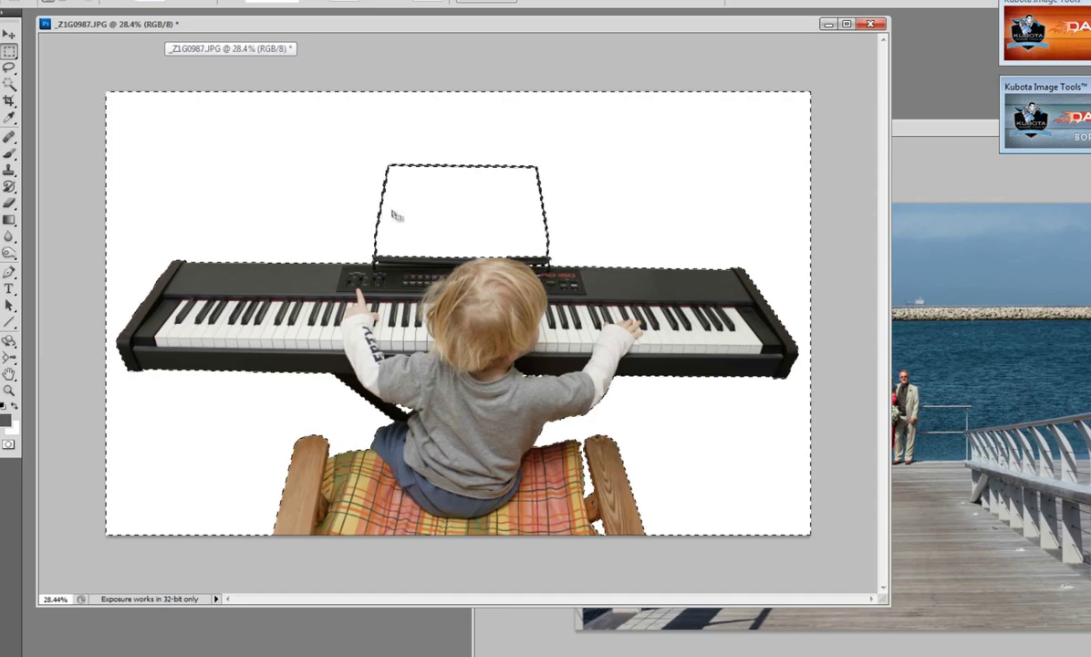
scroll(388, 217, "up", 4)
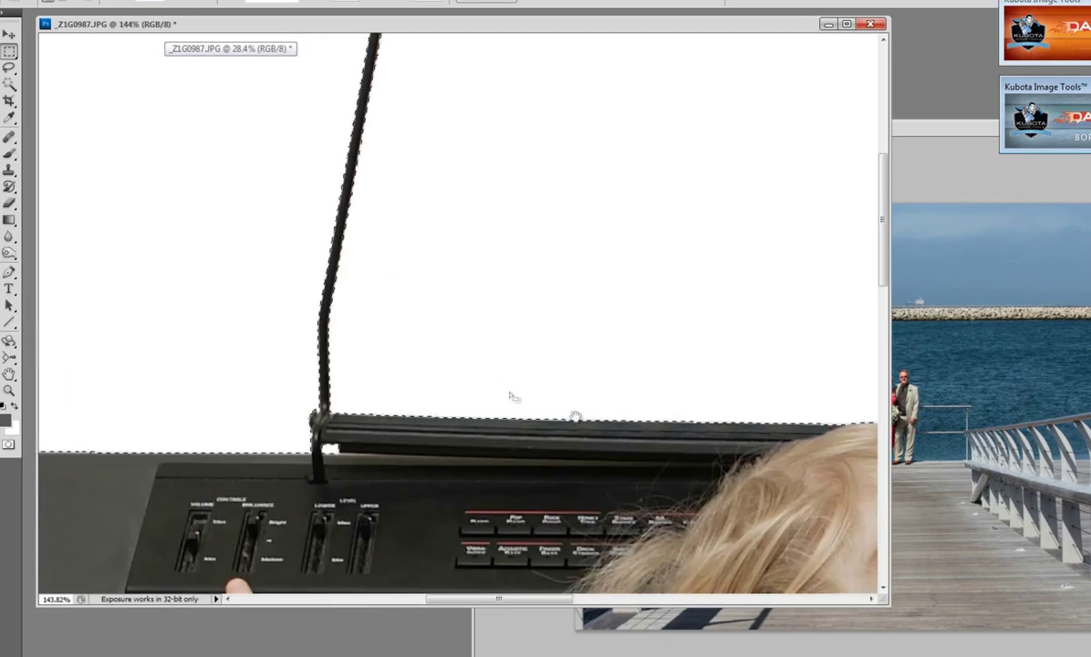
left_click_drag(575, 416, 412, 277)
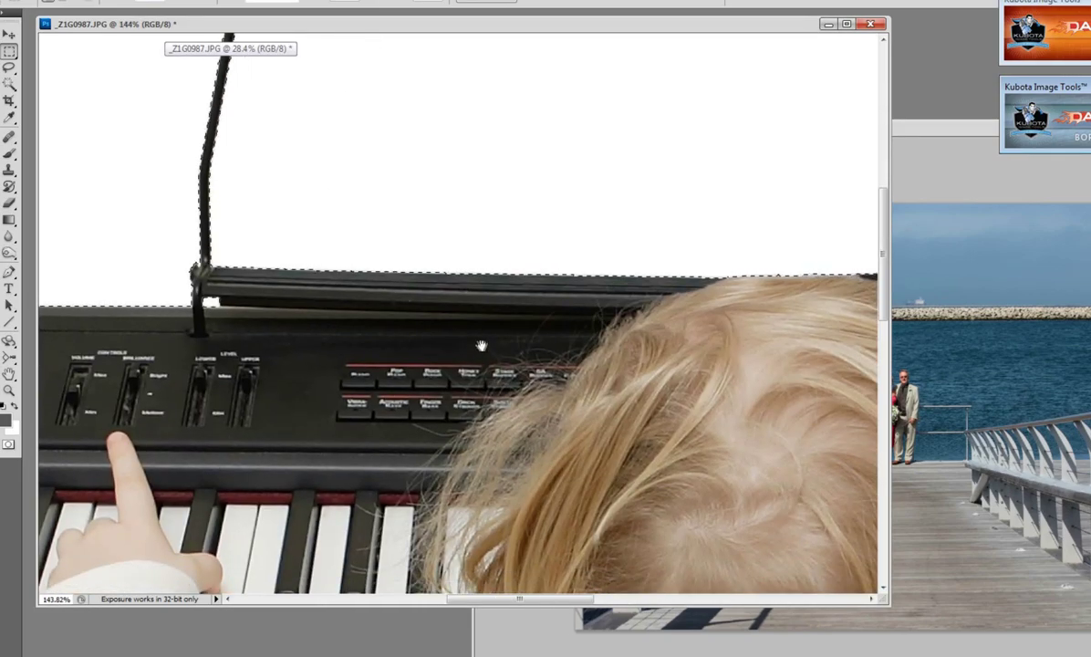
left_click_drag(481, 346, 92, 210)
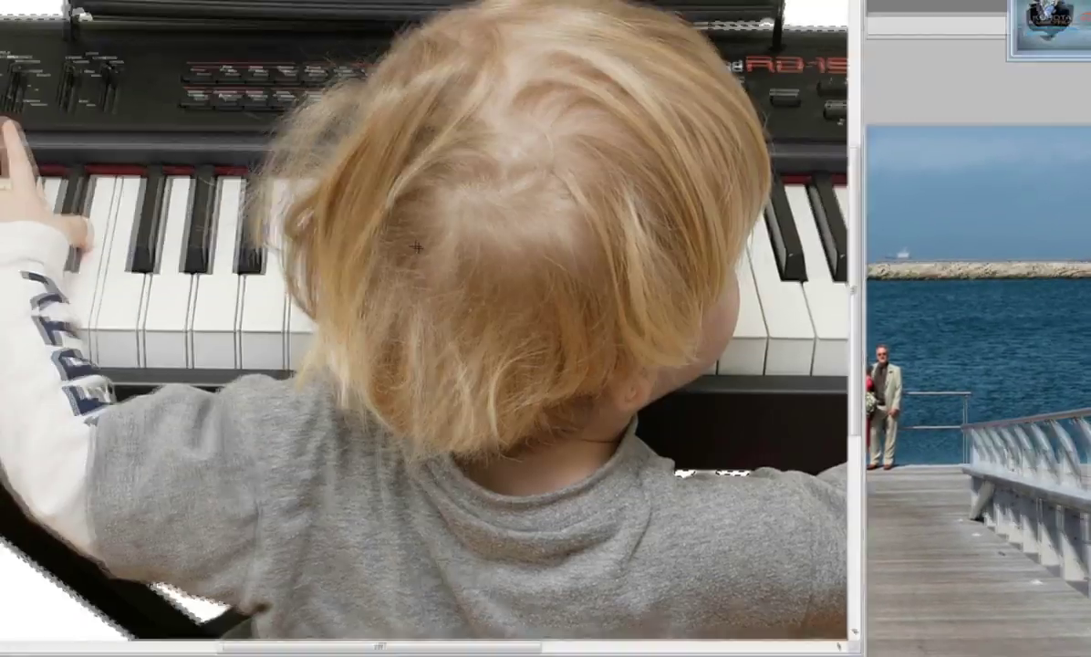
scroll(418, 247, "down", 5)
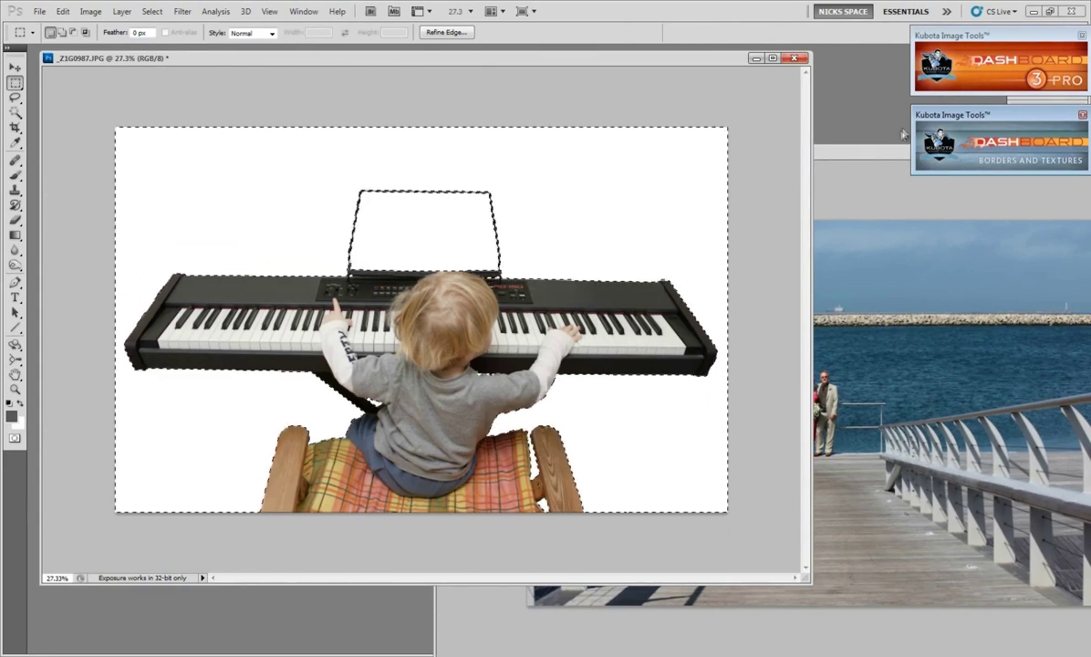
Bring the 0252.JPG harbour photo forward, select its whole canvas and copy it
left_click_drag(870, 156, 672, 114)
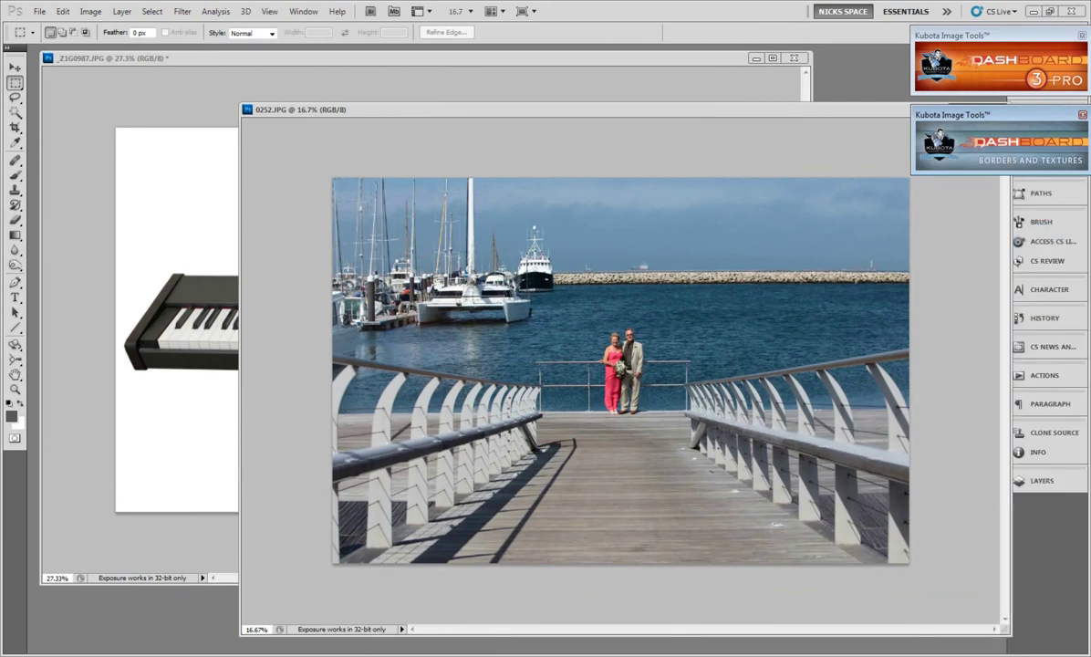
key("ctrl+a")
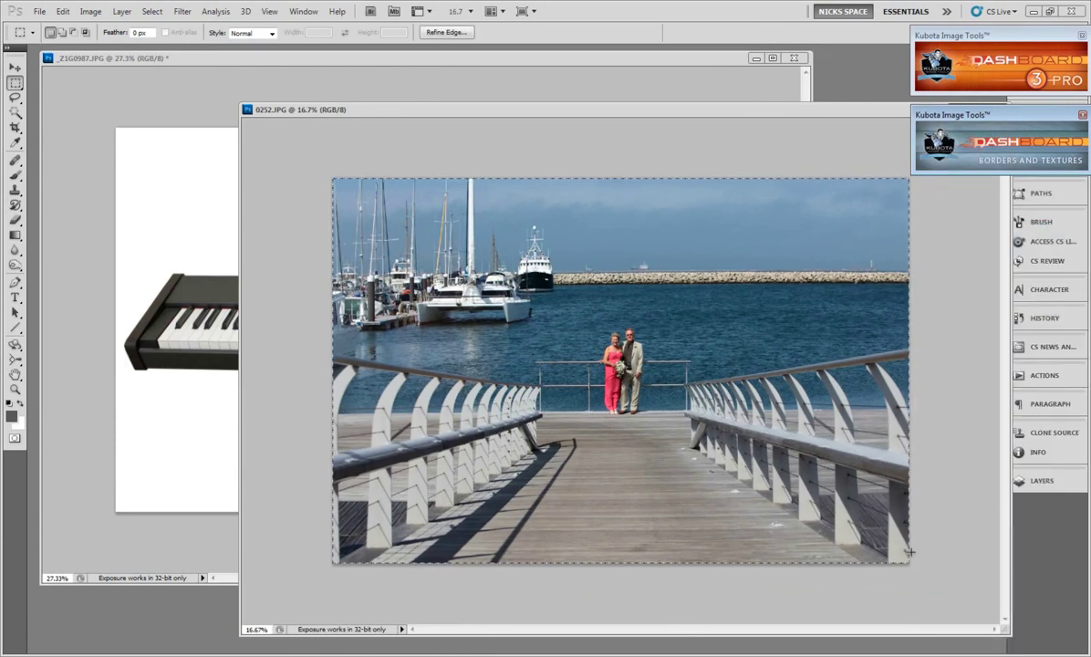
left_click(63, 12)
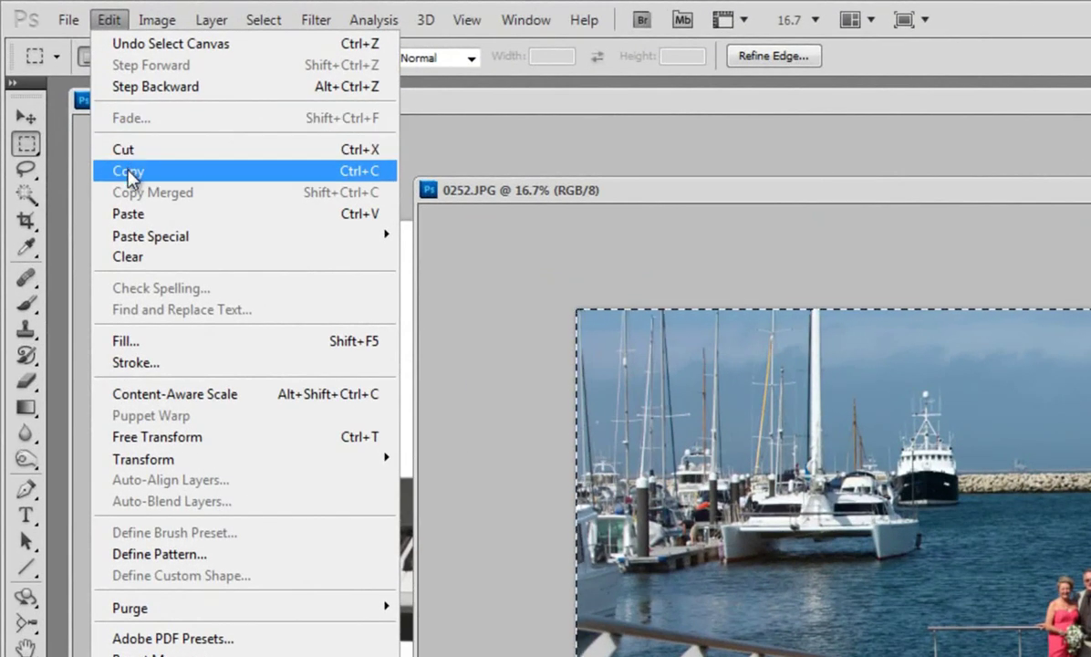
left_click(126, 170)
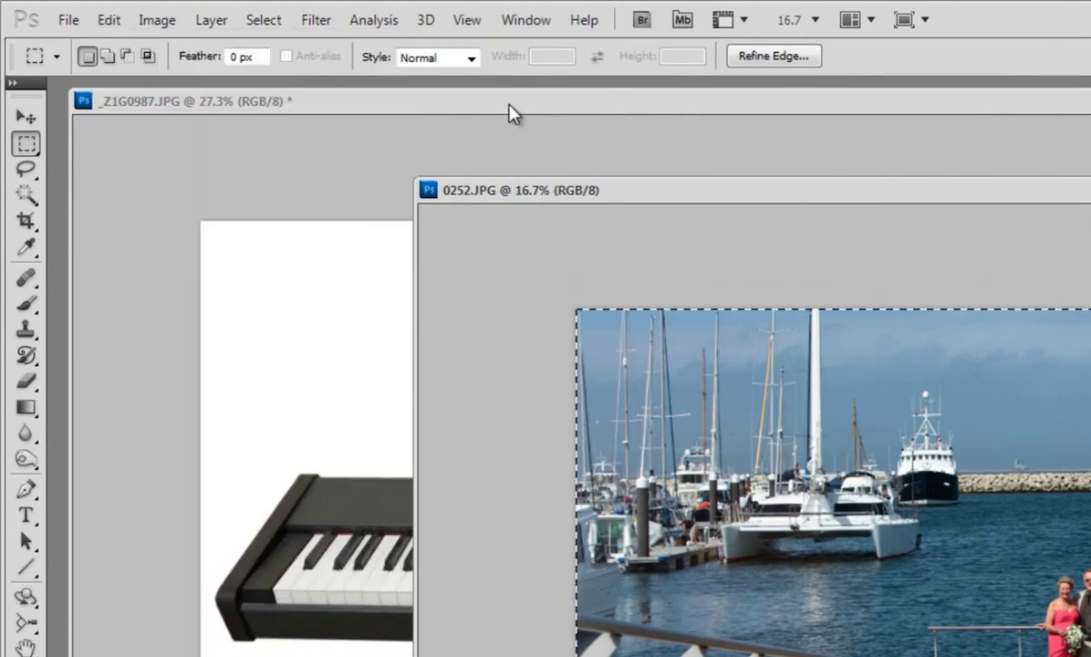
Paste the copied harbour photo into the white background selection of _Z1G0987.JPG with Paste Into
left_click(509, 111)
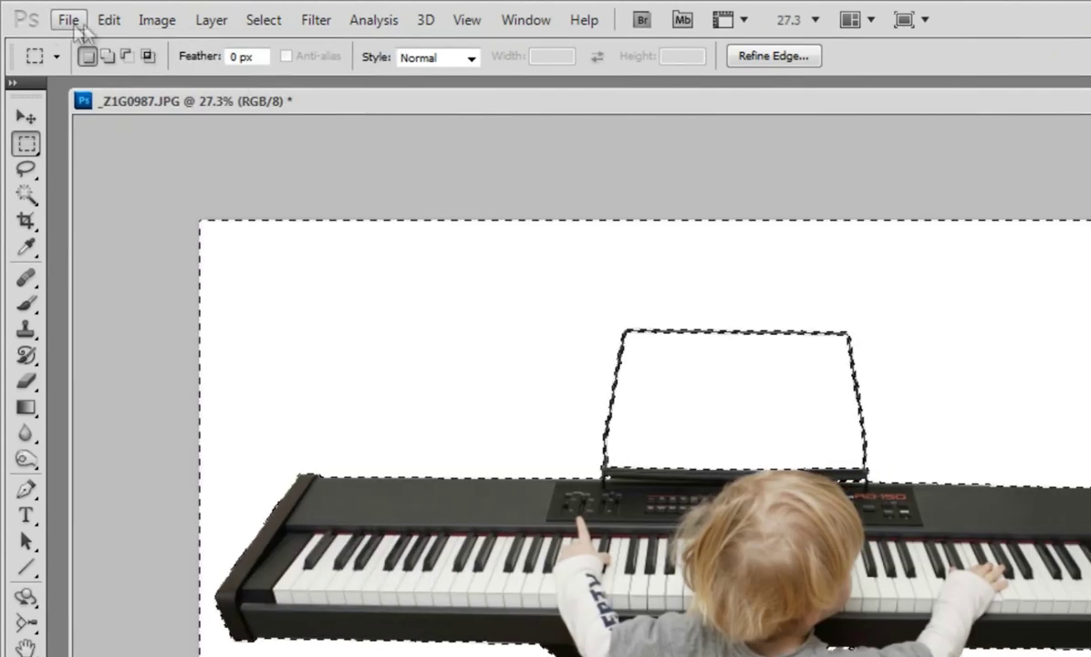
left_click(108, 19)
mouse_move(185, 236)
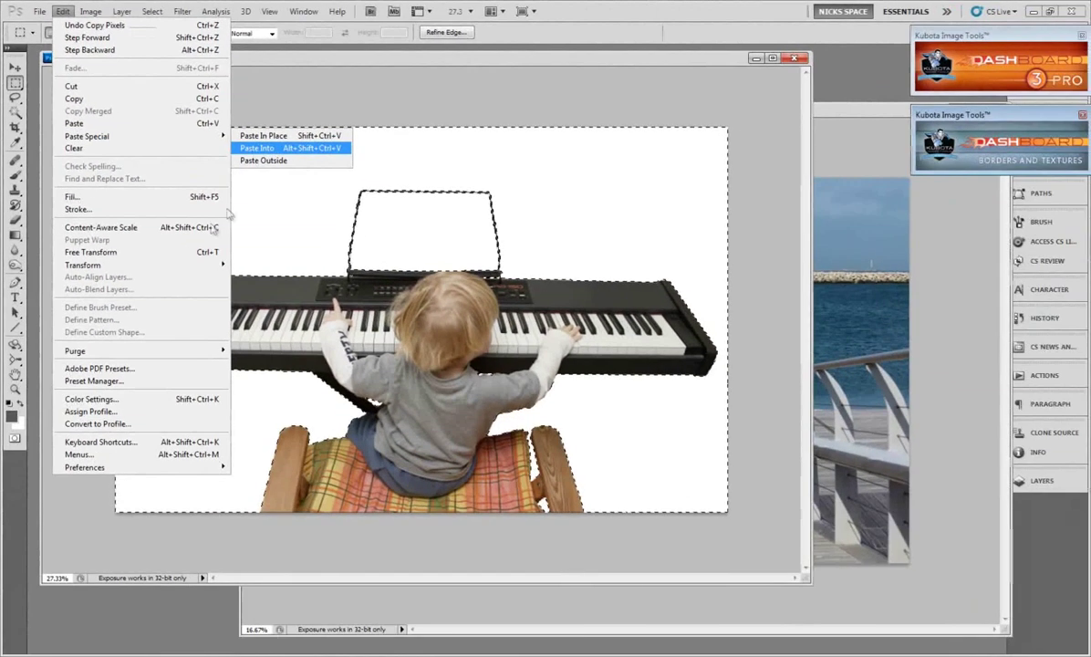
key("Return")
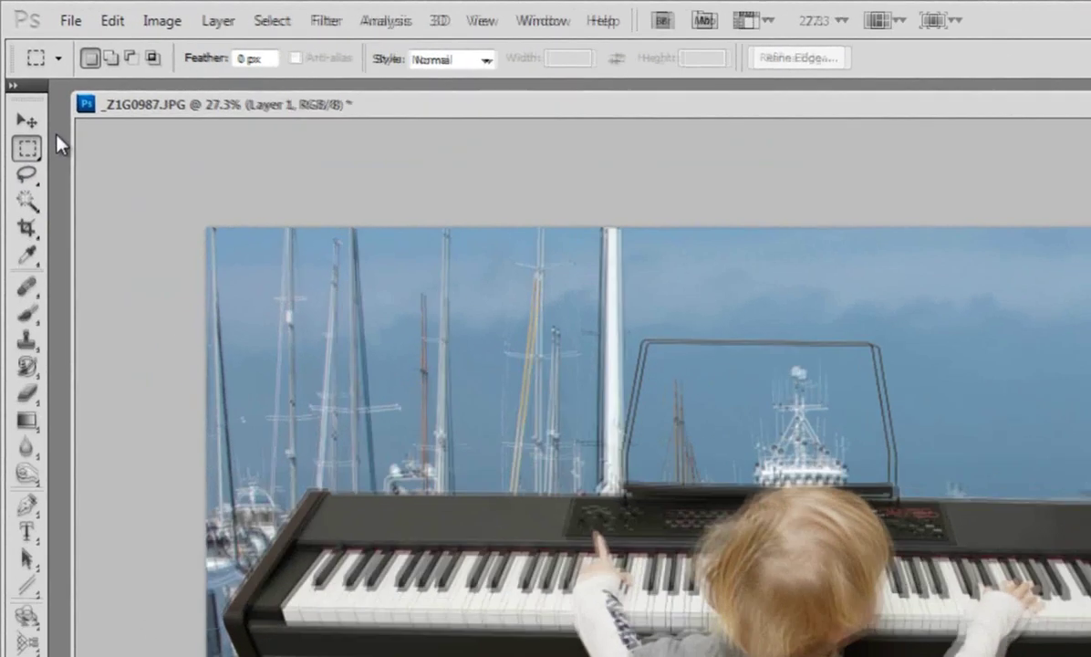
Move the pasted harbour photo up so the couple and the railing stand just above the keyboard's right half
left_click(31, 124)
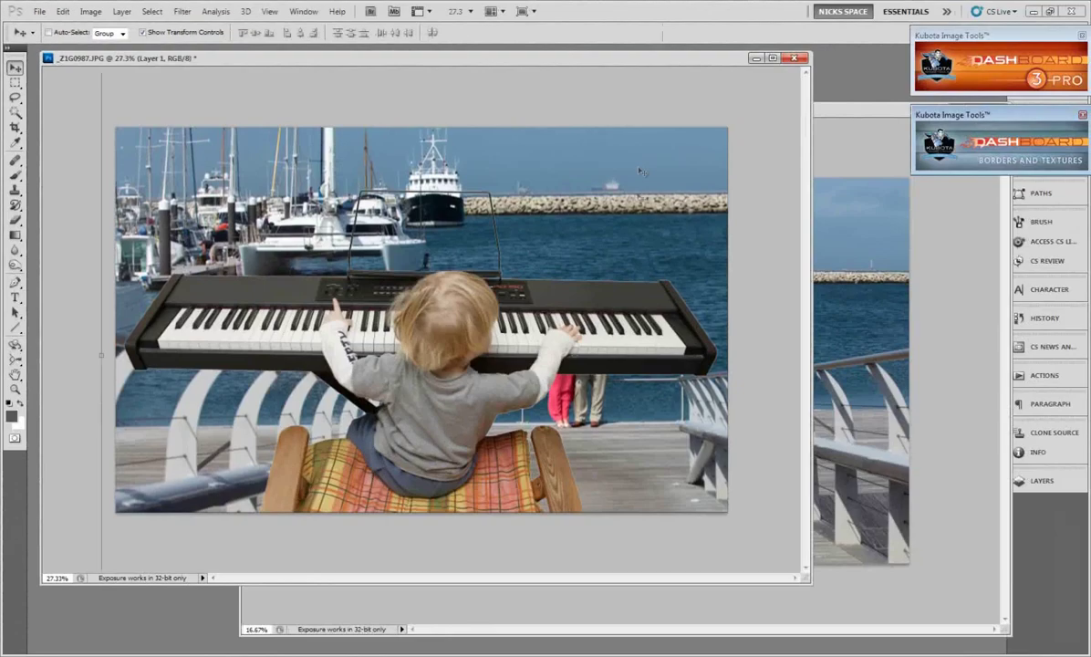
left_click_drag(641, 171, 639, 95)
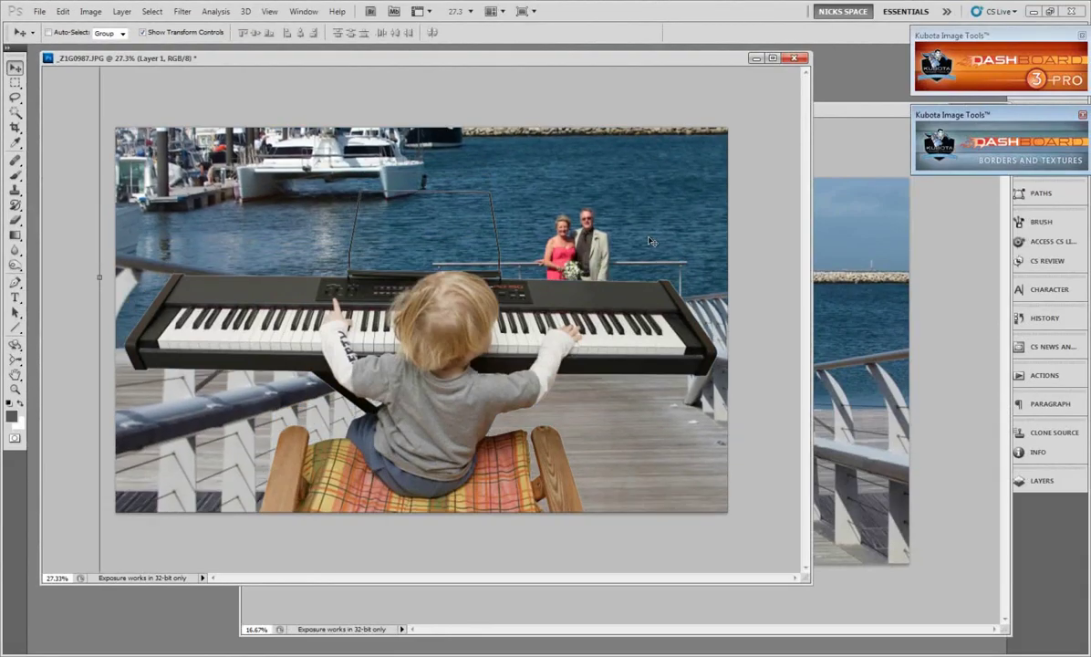
left_click_drag(655, 272, 662, 212)
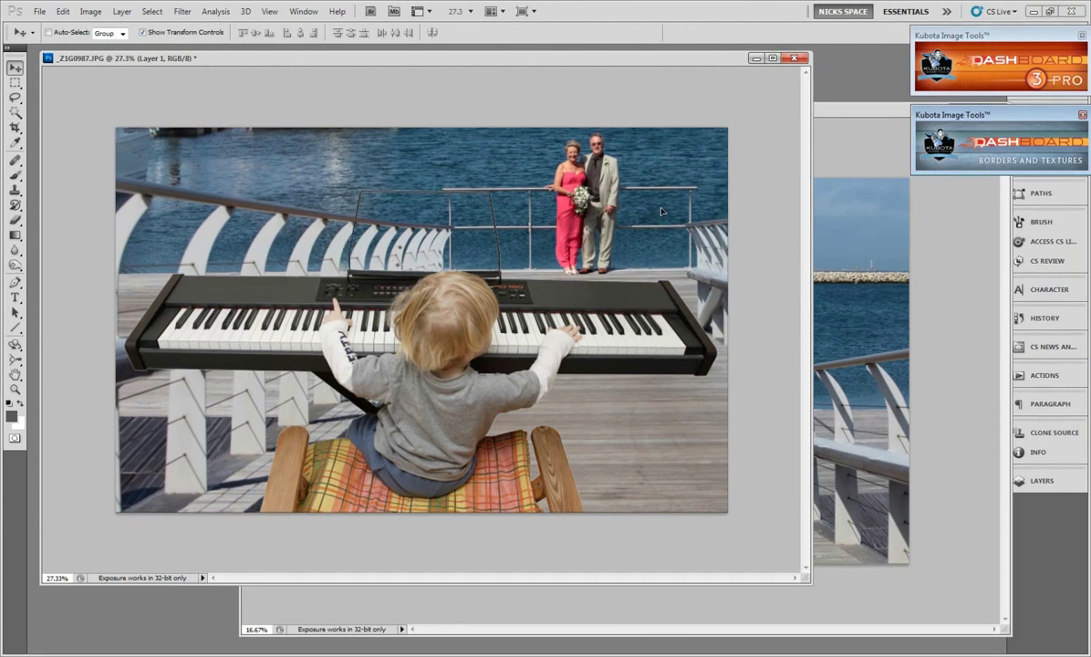
left_click_drag(662, 212, 661, 216)
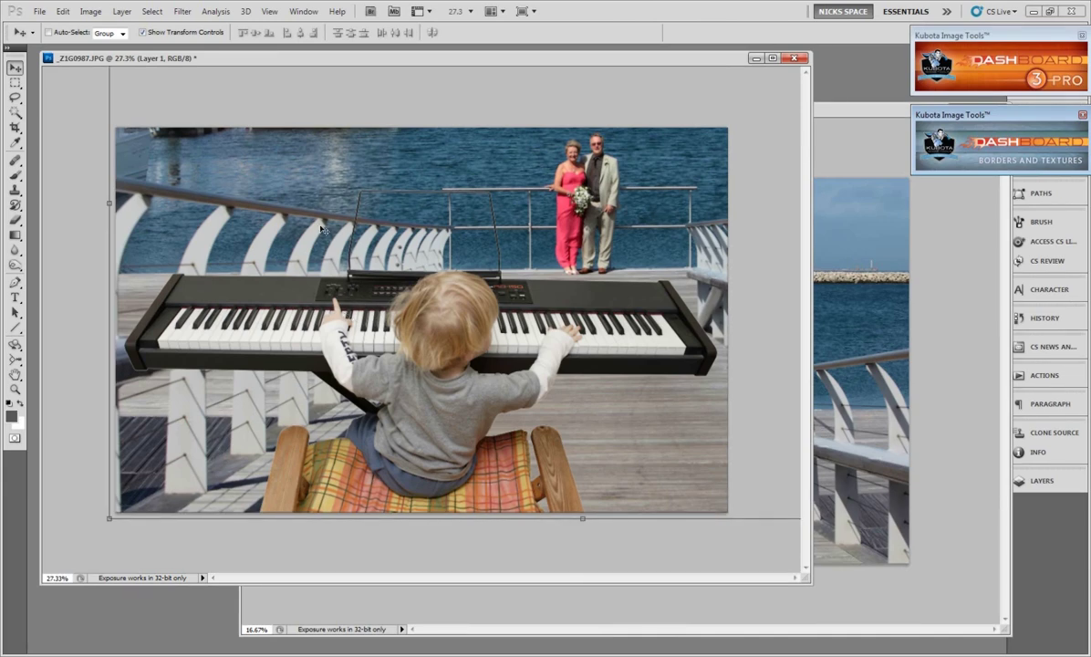
Show the layer list and merge the masked harbour layer down into the background
left_click(15, 83)
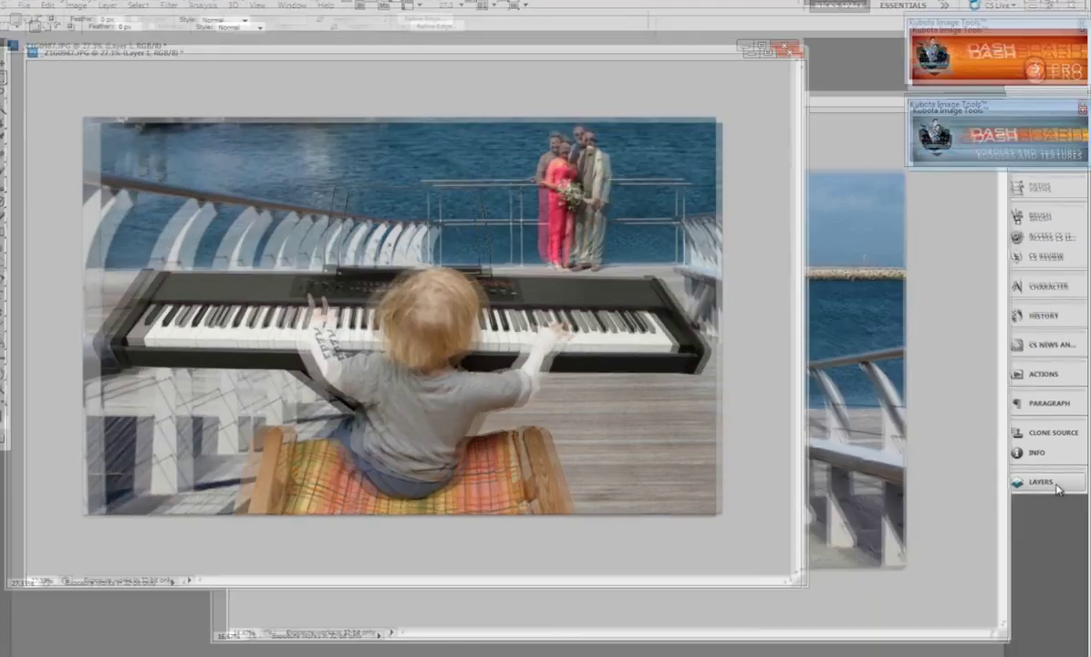
left_click(1049, 482)
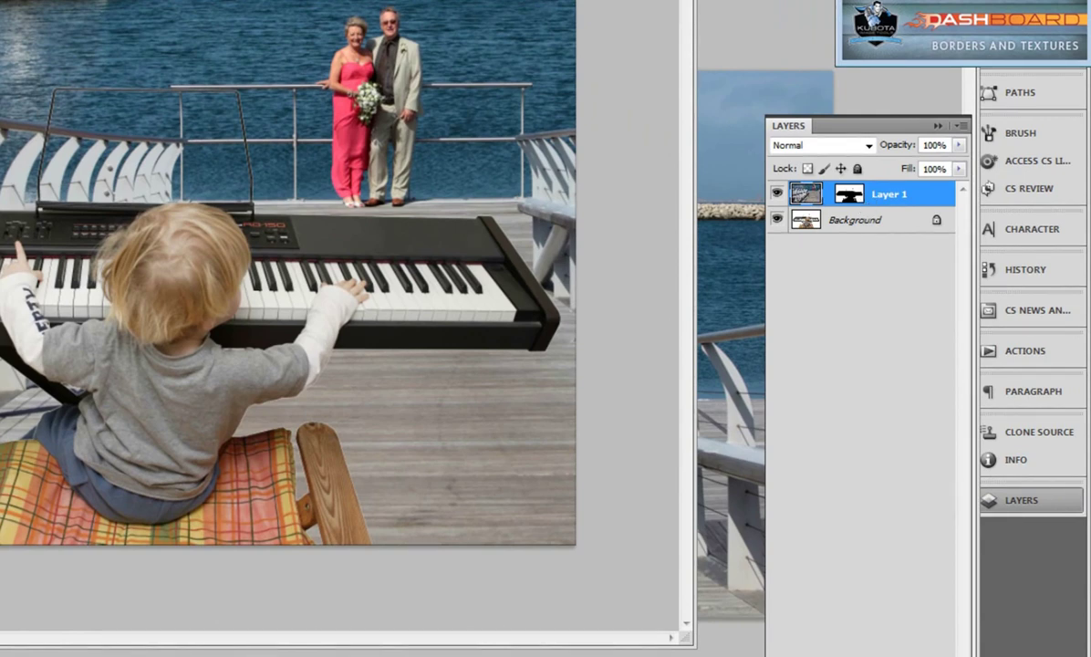
key("ctrl+e")
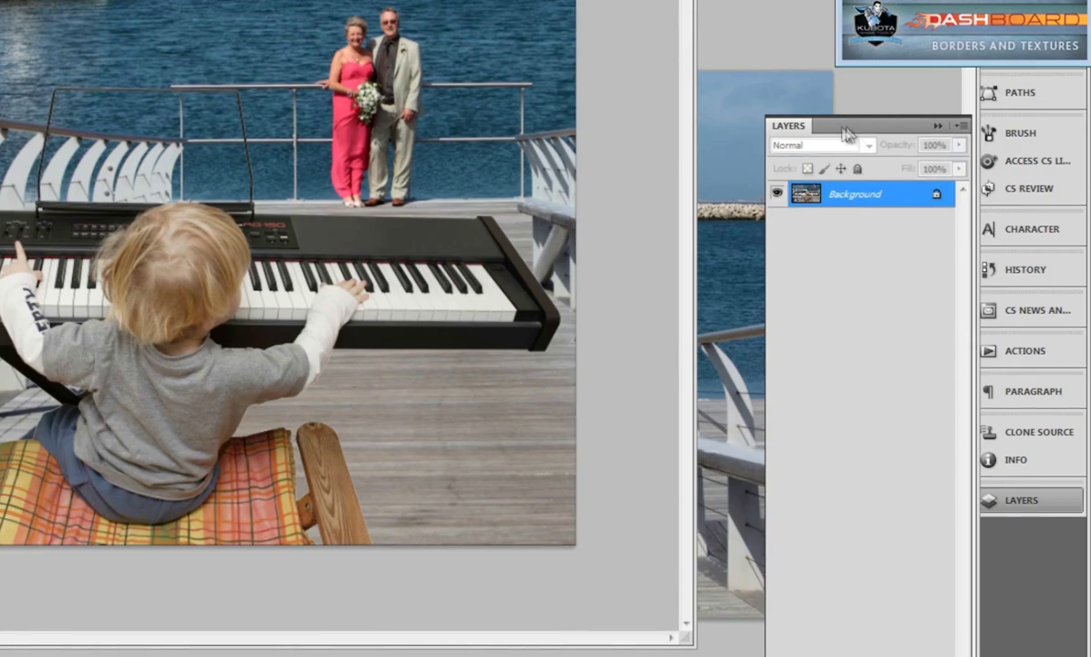
Set the Clone Stamp brush to 8 px with 18% hardness for retouching the keyboard's left end
left_click(805, 127)
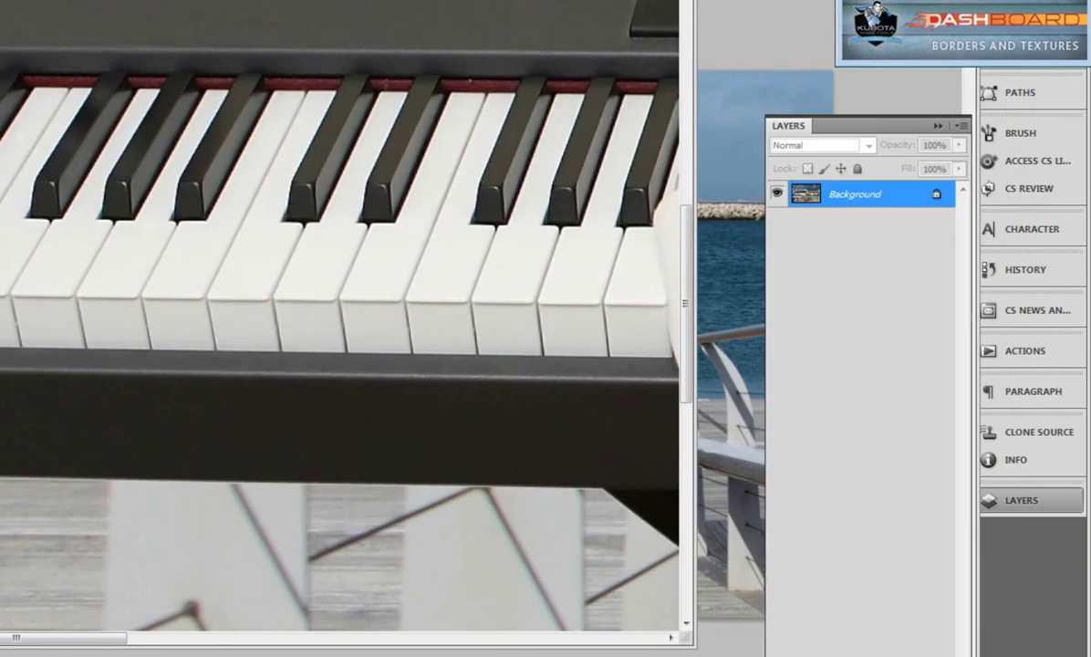
scroll(229, 311, "down", 2)
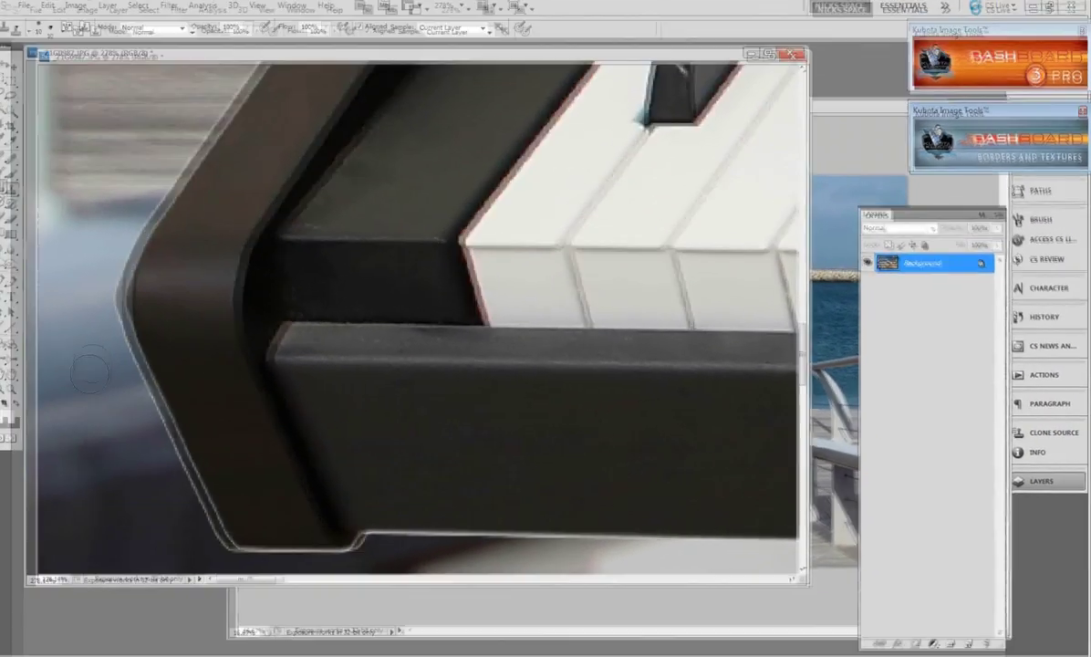
scroll(99, 362, "up", 2)
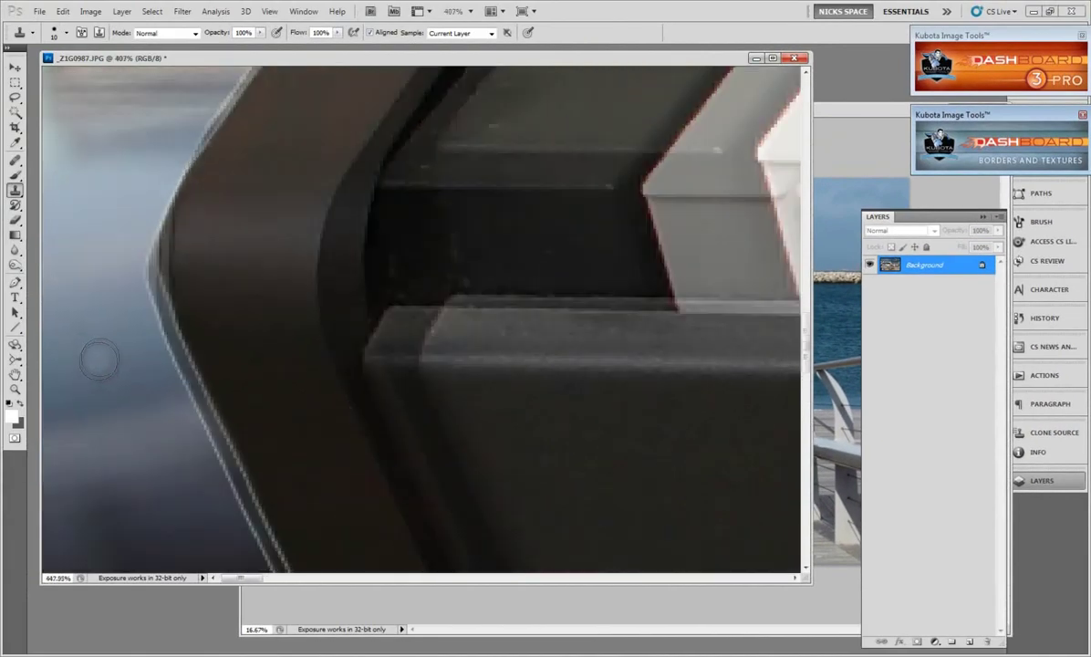
scroll(99, 360, "up", 2)
left_click(66, 33)
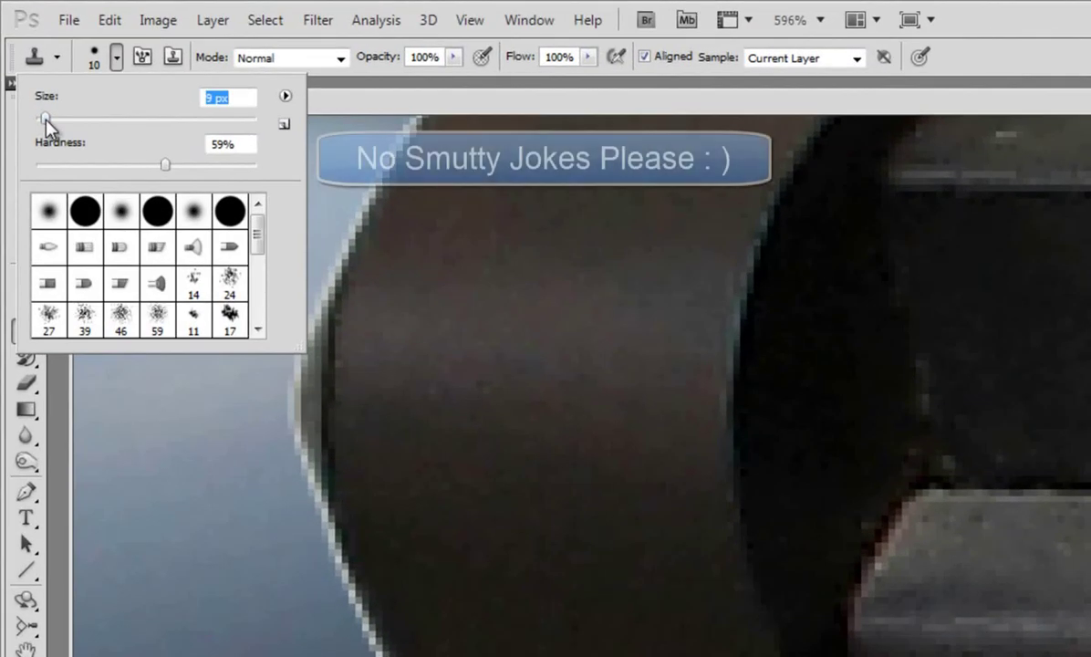
left_click_drag(44, 118, 41, 119)
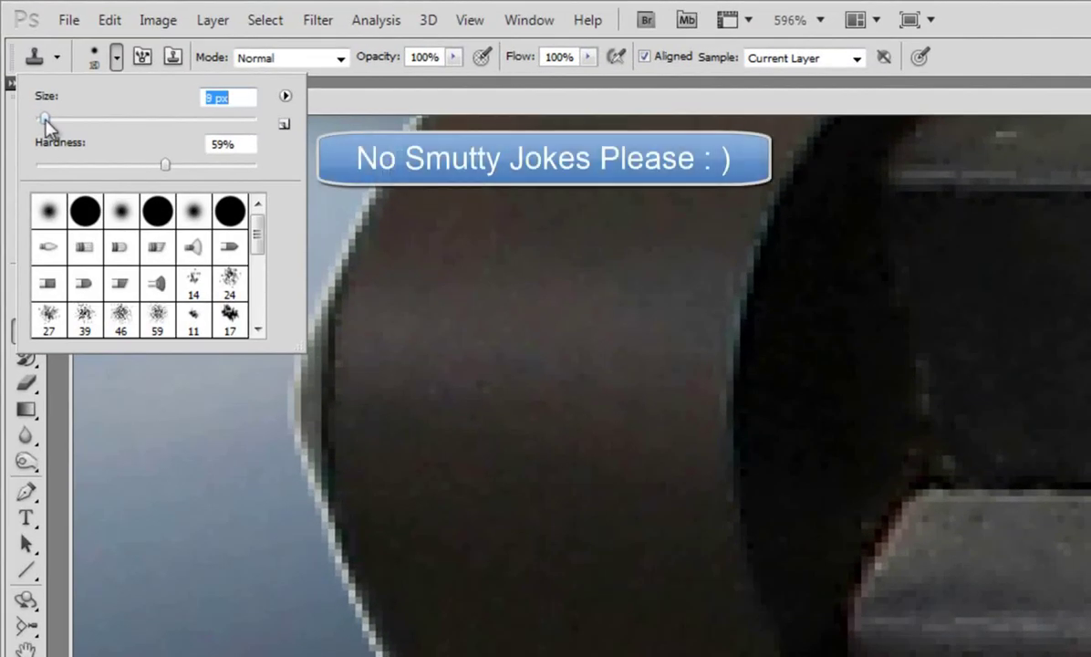
Try cloning the blurred background over the pale fringe on the keyboard's lower left edge, and undo the strokes
left_click(280, 645, "alt")
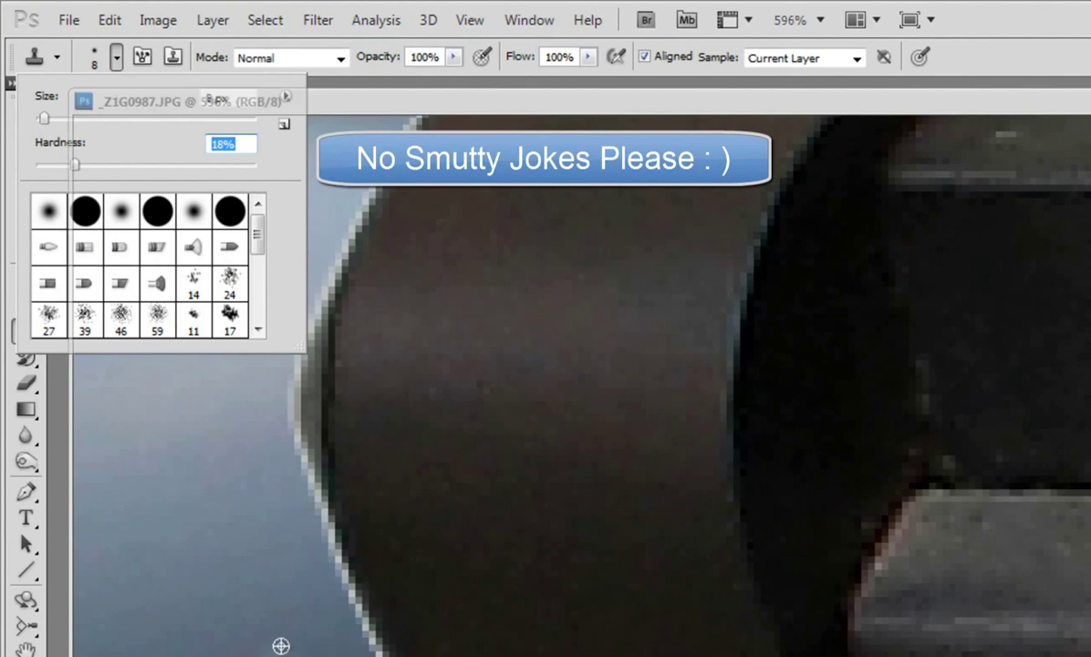
left_click_drag(357, 640, 377, 656)
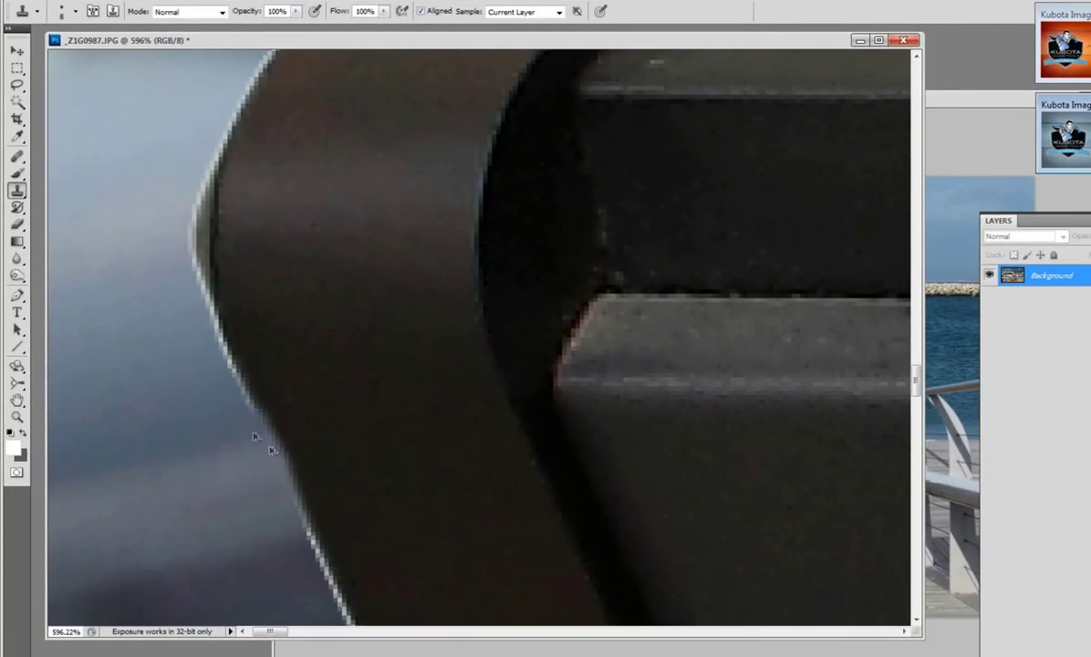
key("ctrl+z")
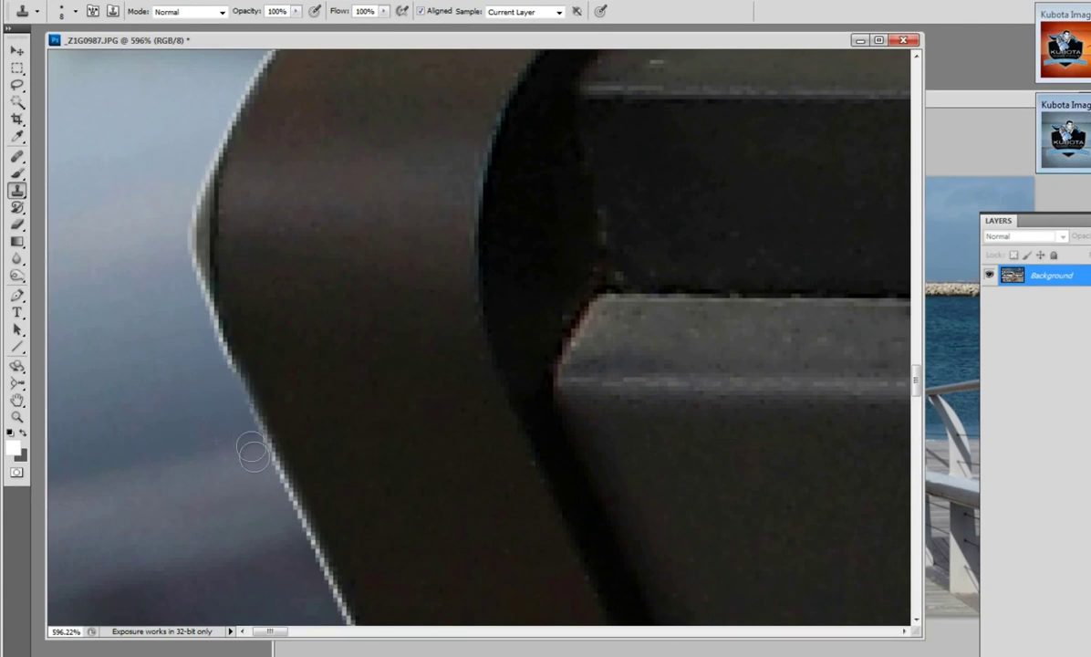
left_click_drag(250, 370, 281, 435)
key("ctrl+z")
Set the Clone Stamp brush to 6 px with 2% hardness and clone away the pale fringe along the keyboard's lower left edge
scroll(280, 377, "up", 4)
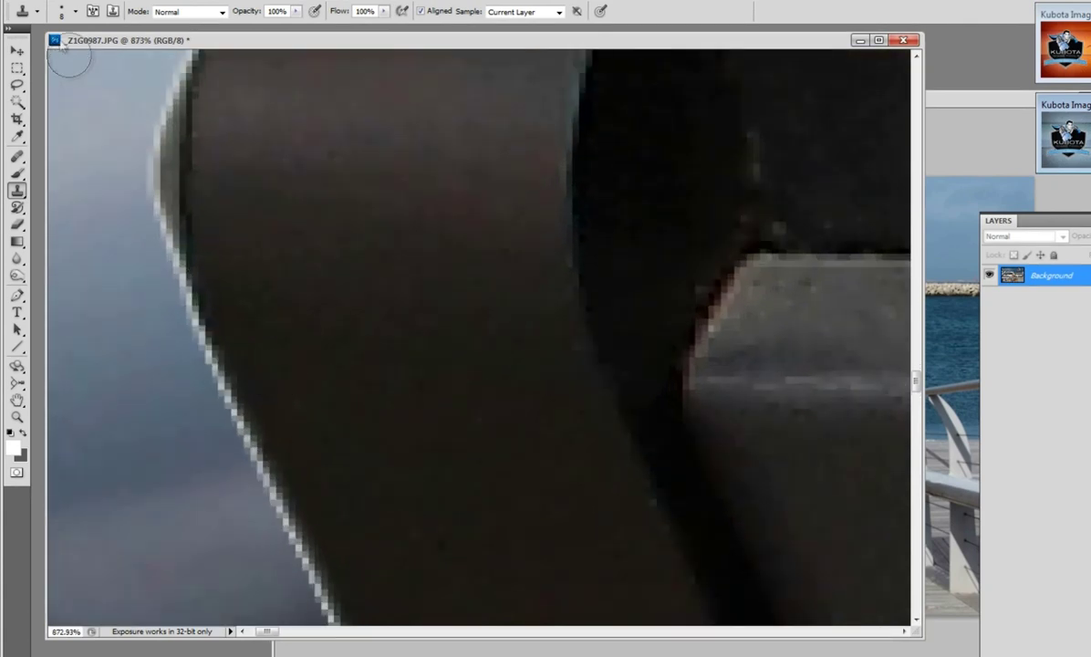
left_click(62, 14)
mouse_move(40, 86)
left_mouse_down()
mouse_move(22, 84)
mouse_move(26, 52)
left_mouse_up()
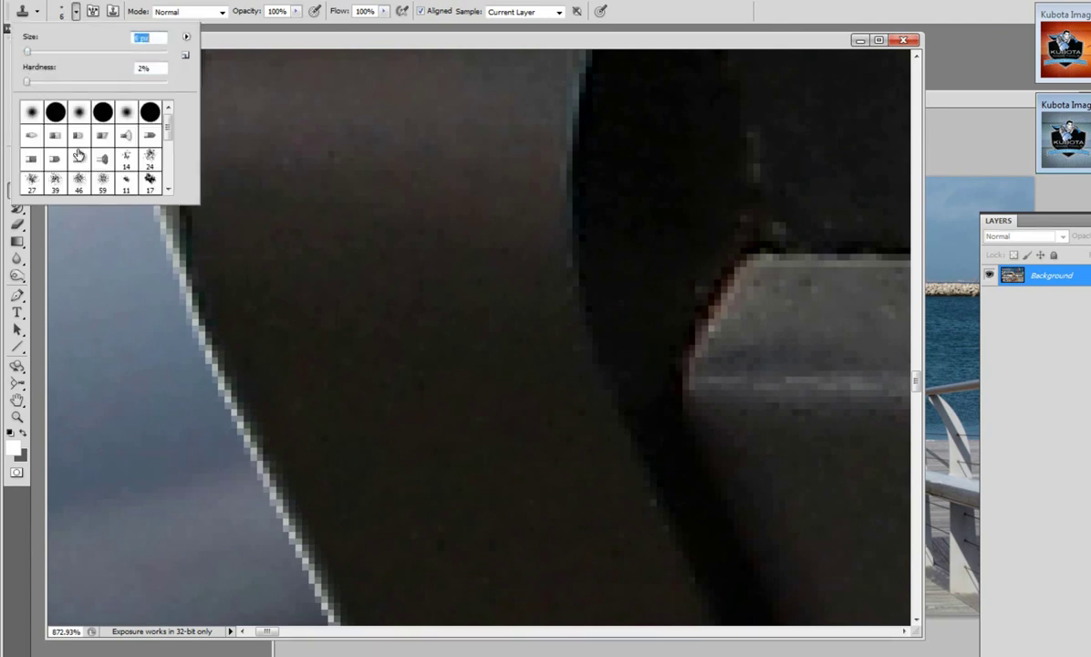
left_click(207, 290, "alt")
left_click_drag(202, 298, 346, 616)
scroll(346, 575, "down", 1)
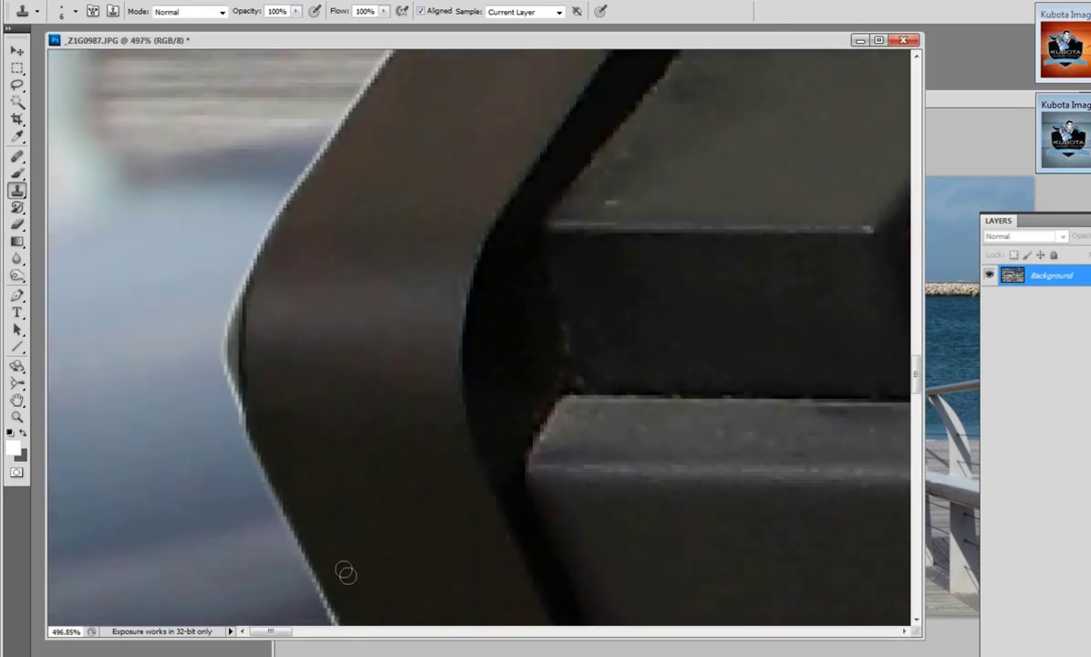
scroll(233, 565, "down", 1)
scroll(176, 508, "up", 1)
scroll(176, 508, "up", 1)
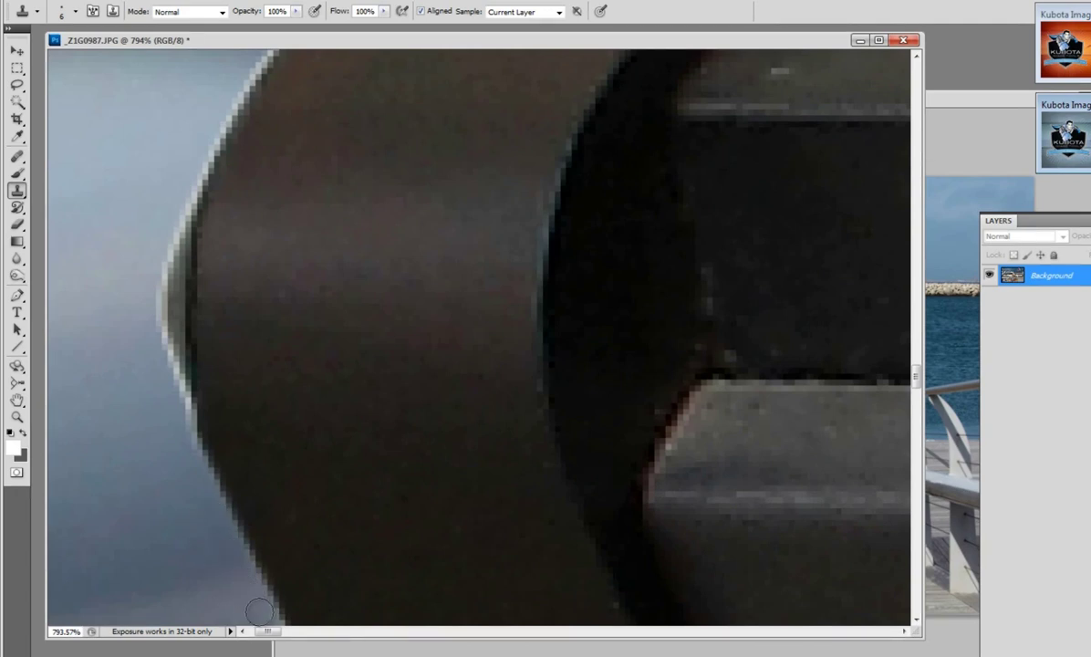
Clone the blurred background over the pale fringe around the keyboard's leftmost corner and just above its bend
mouse_move(198, 473)
left_mouse_down()
mouse_move(158, 337)
mouse_move(165, 231)
mouse_move(166, 410)
mouse_move(163, 295)
left_mouse_up()
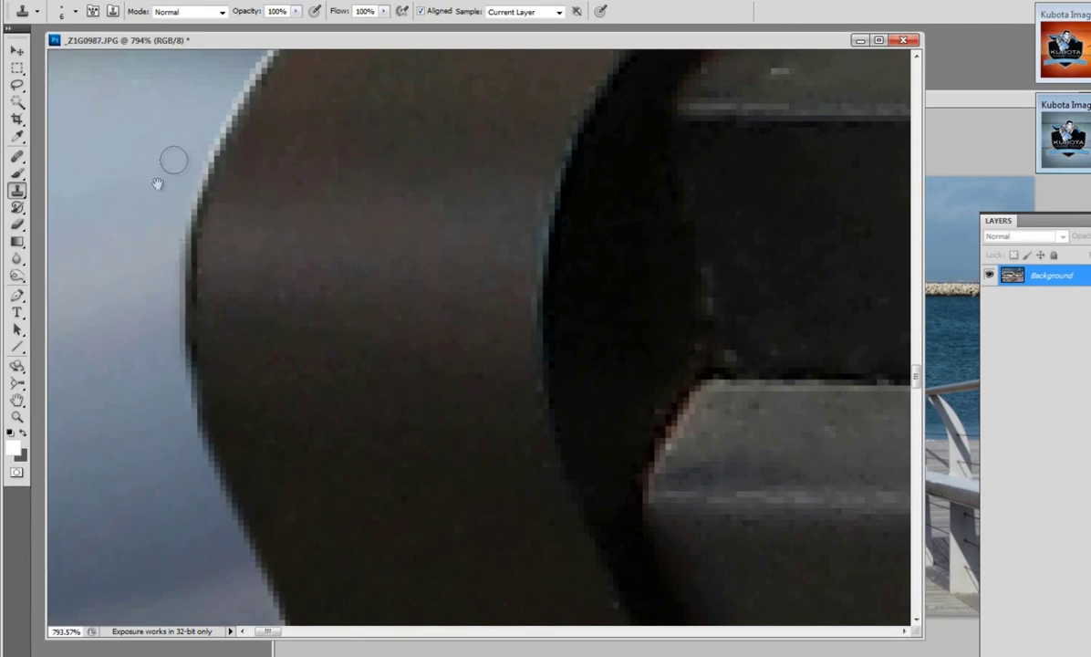
mouse_move(172, 165)
left_mouse_down()
mouse_move(197, 477)
mouse_move(258, 475)
mouse_move(244, 533)
left_mouse_up()
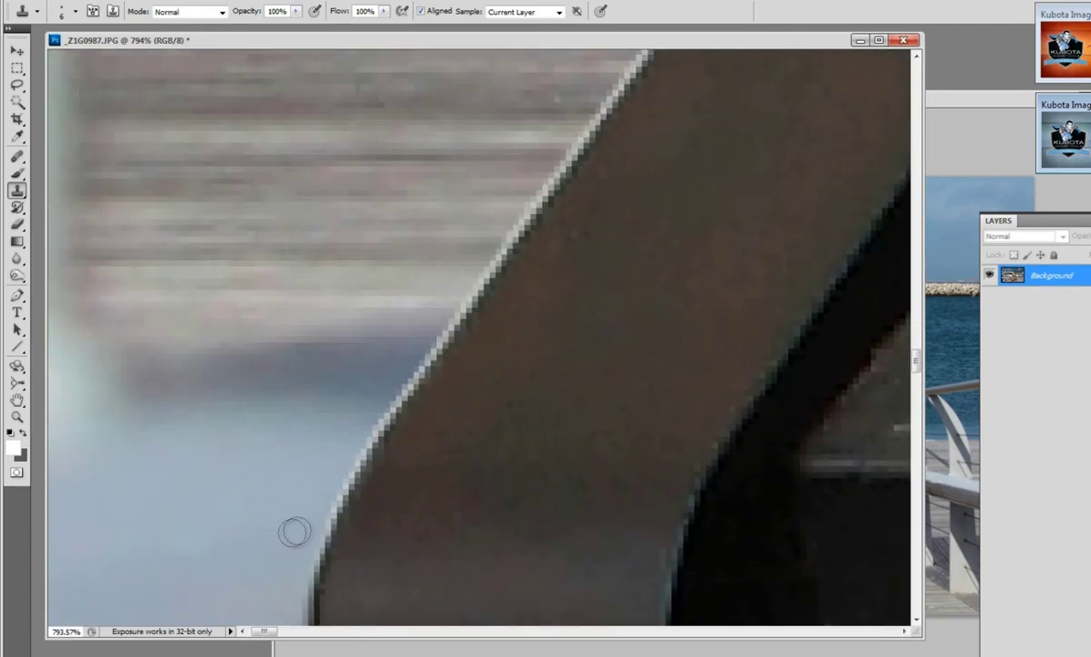
mouse_move(298, 566)
left_mouse_down()
mouse_move(363, 419)
mouse_move(348, 454)
mouse_move(306, 493)
left_mouse_up()
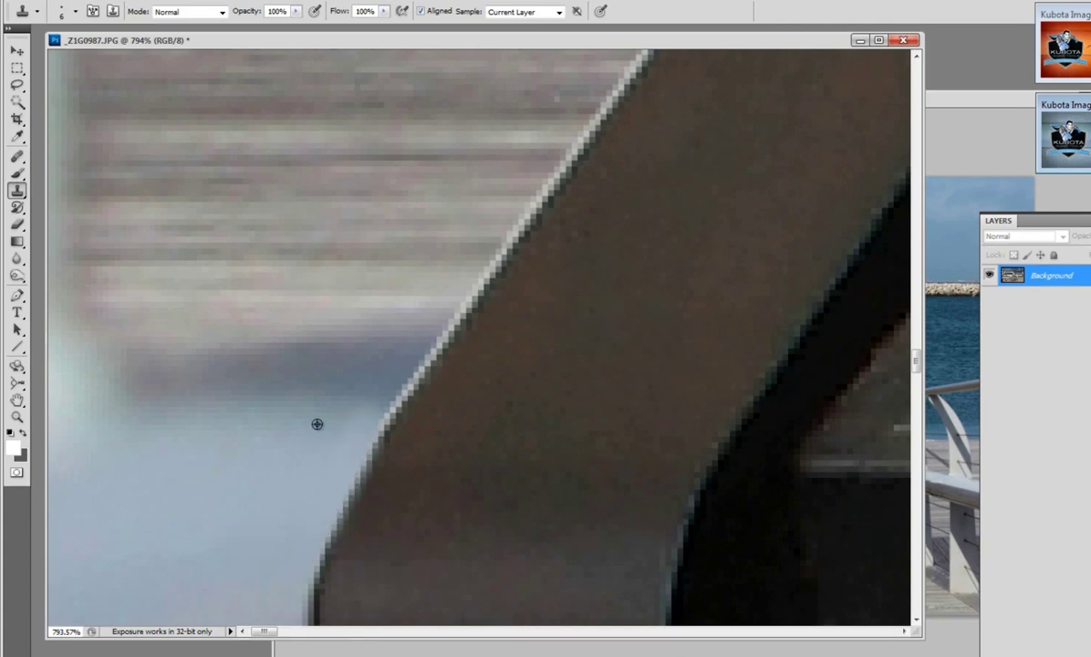
Clone the blurred blue background over the pale fringe on the lower part of the keyboard's slanted left edge, undoing the misplaced stroke
mouse_move(337, 416)
left_mouse_down()
mouse_move(369, 414)
mouse_move(353, 447)
mouse_move(417, 362)
left_mouse_up()
key("ctrl+alt+z")
mouse_move(371, 417)
left_mouse_down()
mouse_move(389, 387)
mouse_move(392, 331)
mouse_move(424, 275)
mouse_move(432, 324)
mouse_move(422, 349)
mouse_move(490, 251)
left_mouse_up()
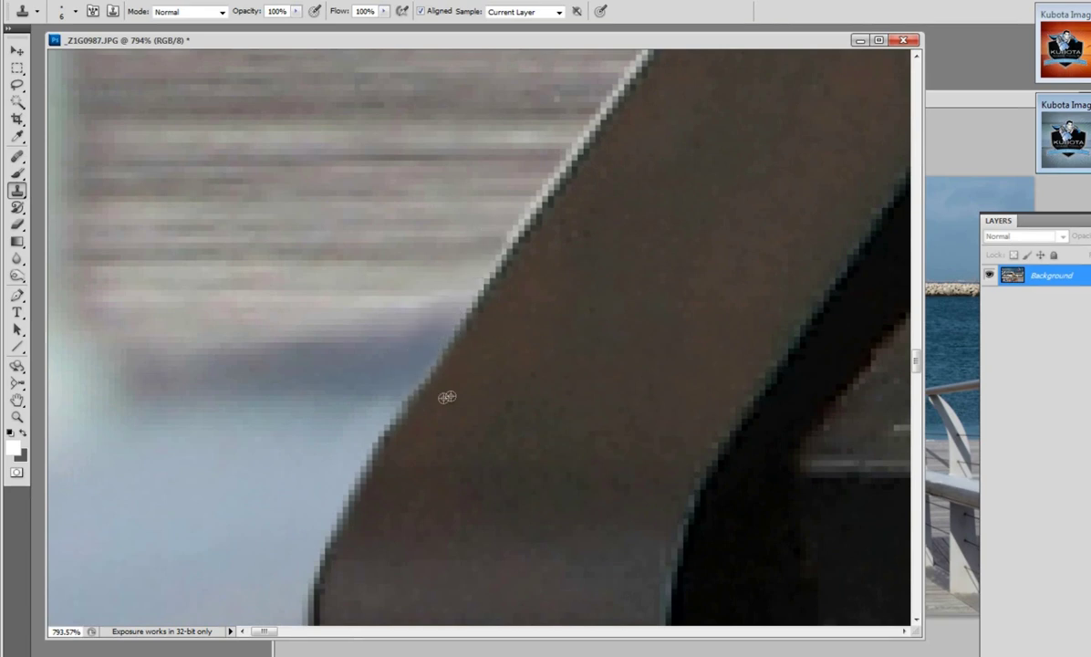
left_click_drag(446, 381, 481, 311)
left_click_drag(433, 401, 563, 188)
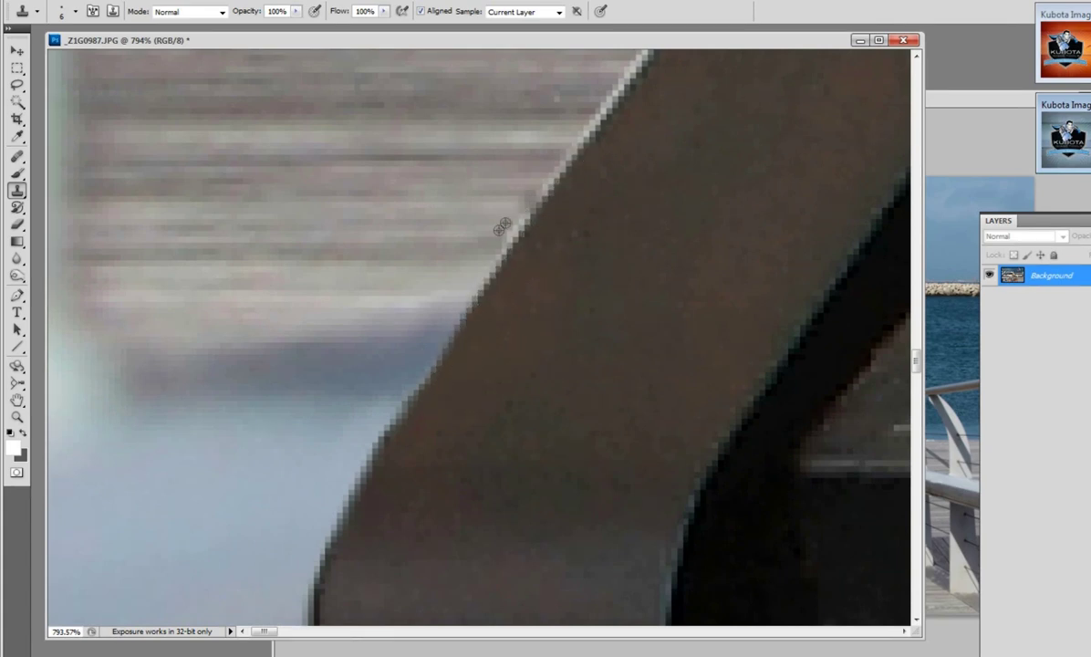
Sample the blurred deck planks and clone them over the pale fringe farther up the keyboard's slanted left edge
left_click_drag(511, 228, 519, 205)
key("ctrl+z")
left_click(462, 258, "alt")
mouse_move(461, 247)
left_mouse_down()
mouse_move(514, 212)
mouse_move(611, 78)
left_mouse_up()
left_click(515, 154, "alt")
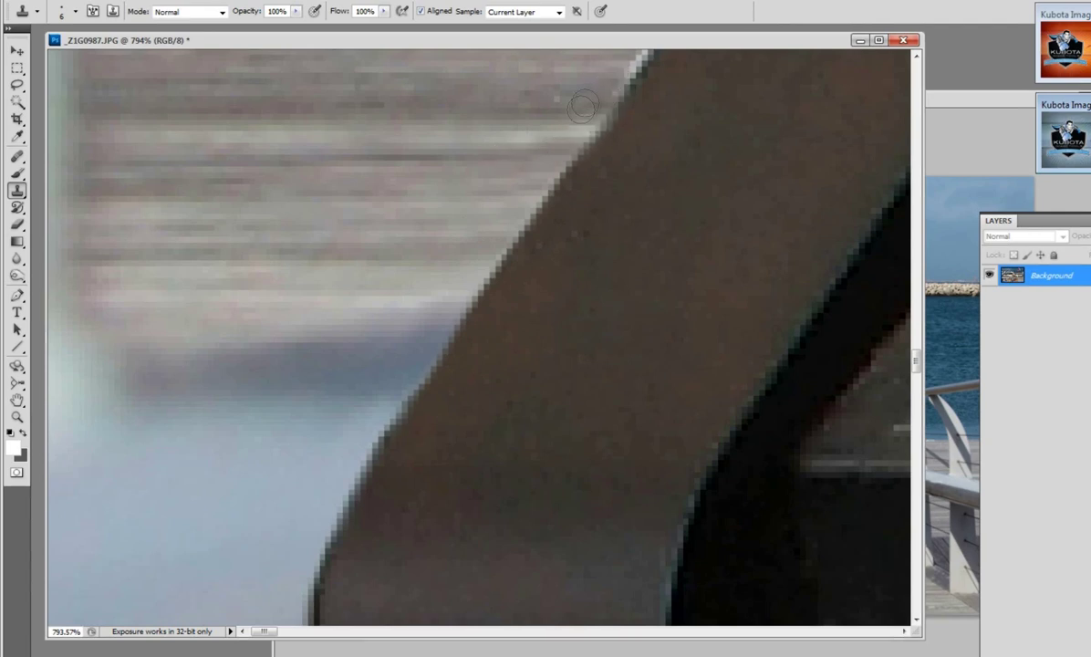
scroll(465, 148, "up", 2)
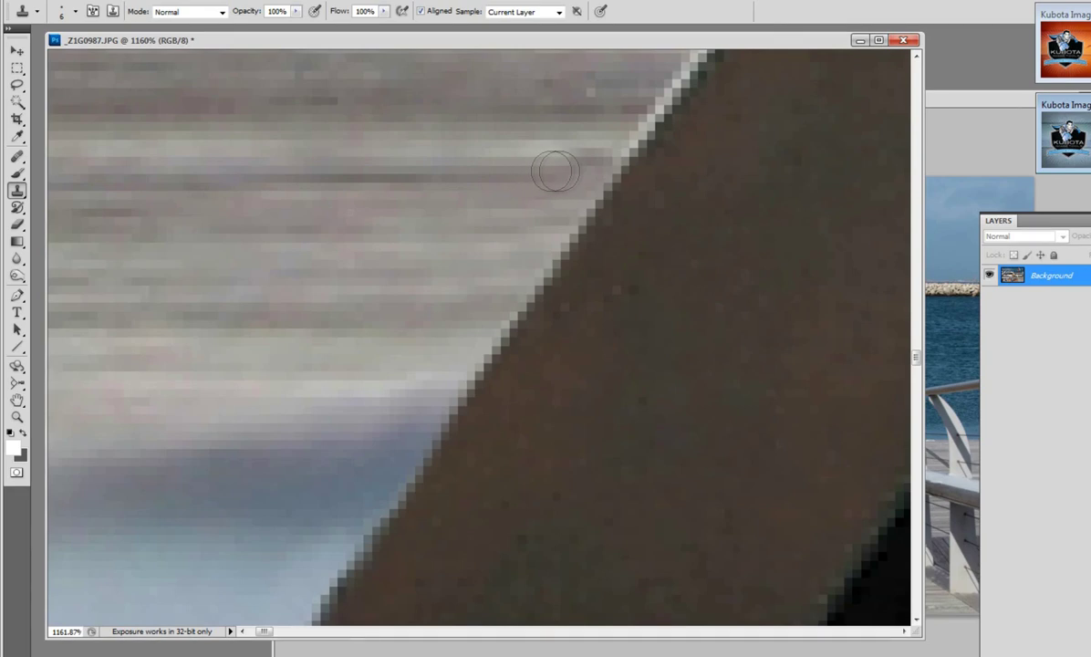
mouse_move(555, 166)
left_mouse_down()
mouse_move(599, 153)
mouse_move(672, 57)
mouse_move(604, 117)
mouse_move(563, 181)
mouse_move(545, 239)
mouse_move(394, 413)
left_mouse_up()
Try cloning the dark background over the pale fringe below the keyboard's leftmost corner, and undo the strokes
key("ctrl+1")
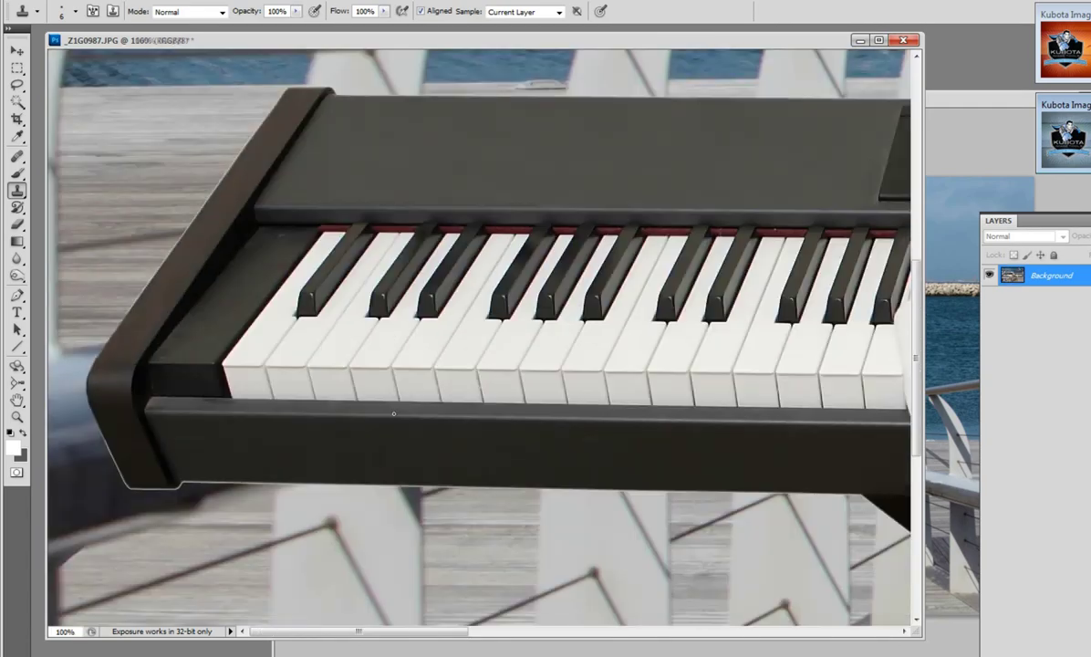
left_click_drag(196, 345, 395, 322)
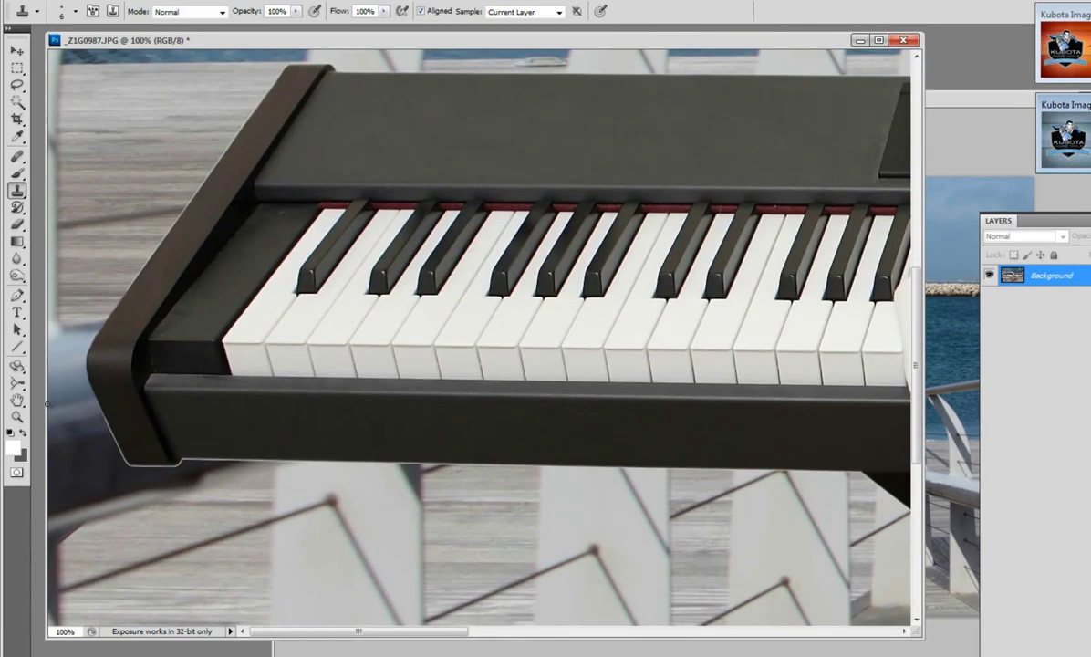
scroll(107, 431, "up", 5)
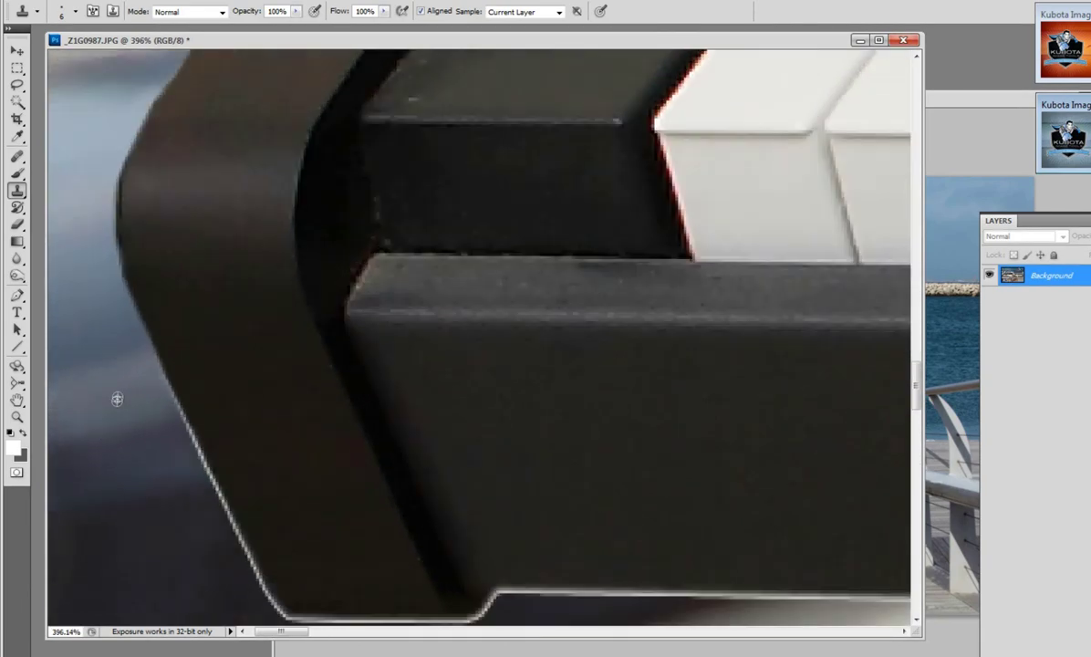
scroll(195, 369, "up", 2)
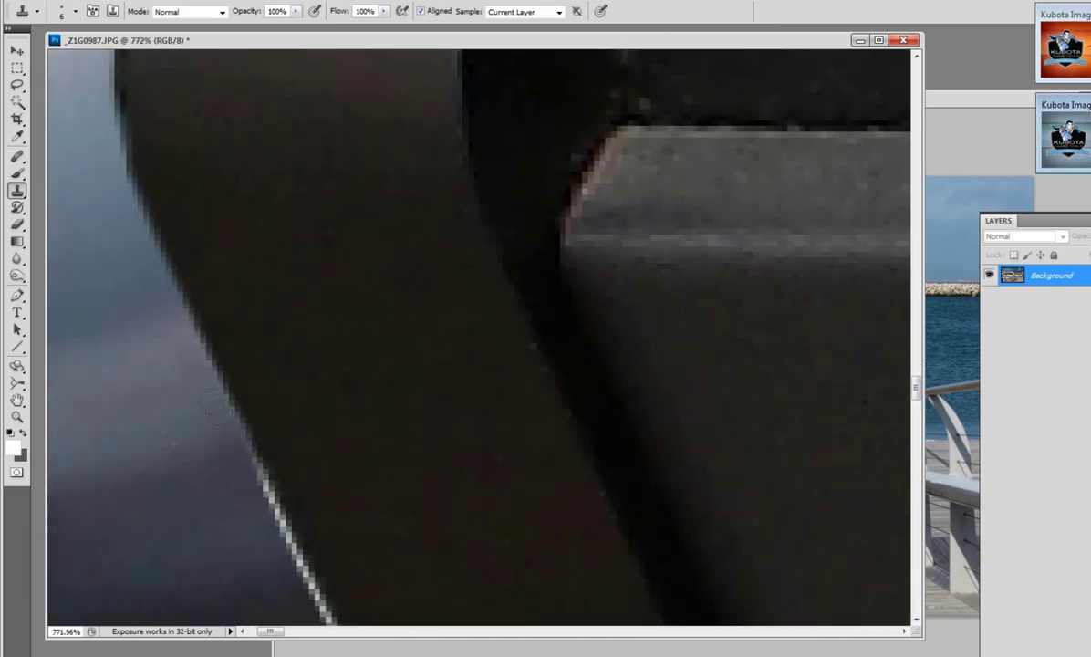
mouse_move(243, 486)
left_mouse_down()
mouse_move(262, 514)
mouse_move(242, 462)
mouse_move(290, 552)
left_mouse_up()
key("ctrl+alt+z")
key("ctrl+alt+z")
left_click_drag(236, 451, 265, 503)
left_click_drag(259, 409, 299, 525)
mouse_move(244, 476)
left_mouse_down()
mouse_move(303, 598)
mouse_move(247, 476)
mouse_move(278, 552)
mouse_move(288, 431)
left_mouse_up()
key("ctrl+z")
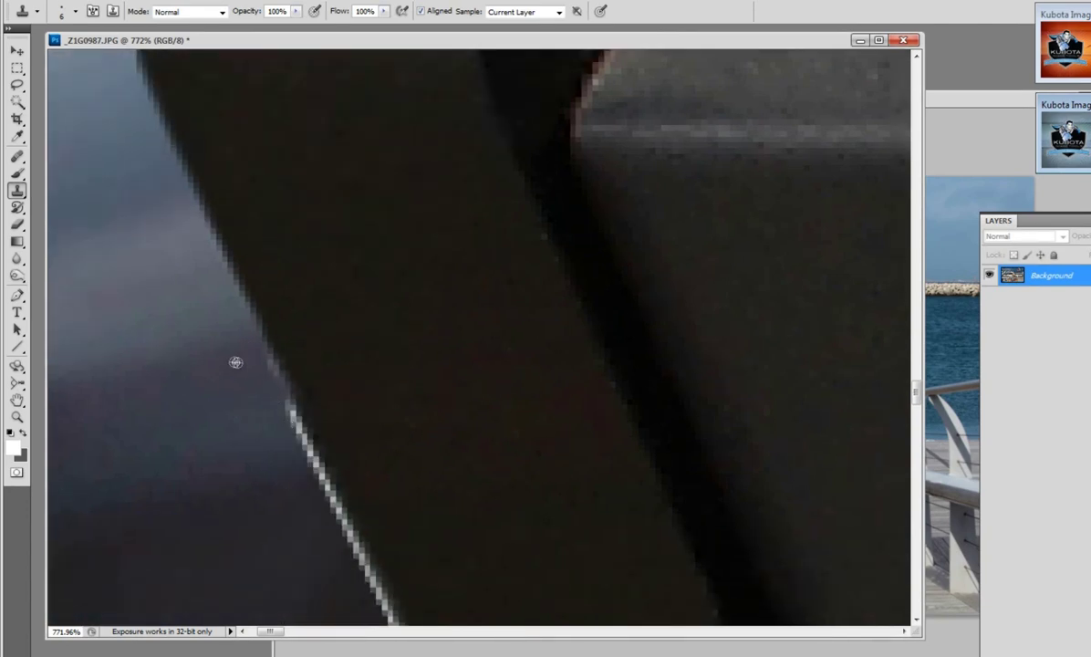
key("ctrl+alt+z")
Clone the dark background over the remaining pale fringe down the keyboard end's lower slanted edge
mouse_move(245, 370)
left_mouse_down()
mouse_move(311, 492)
mouse_move(231, 312)
left_mouse_up()
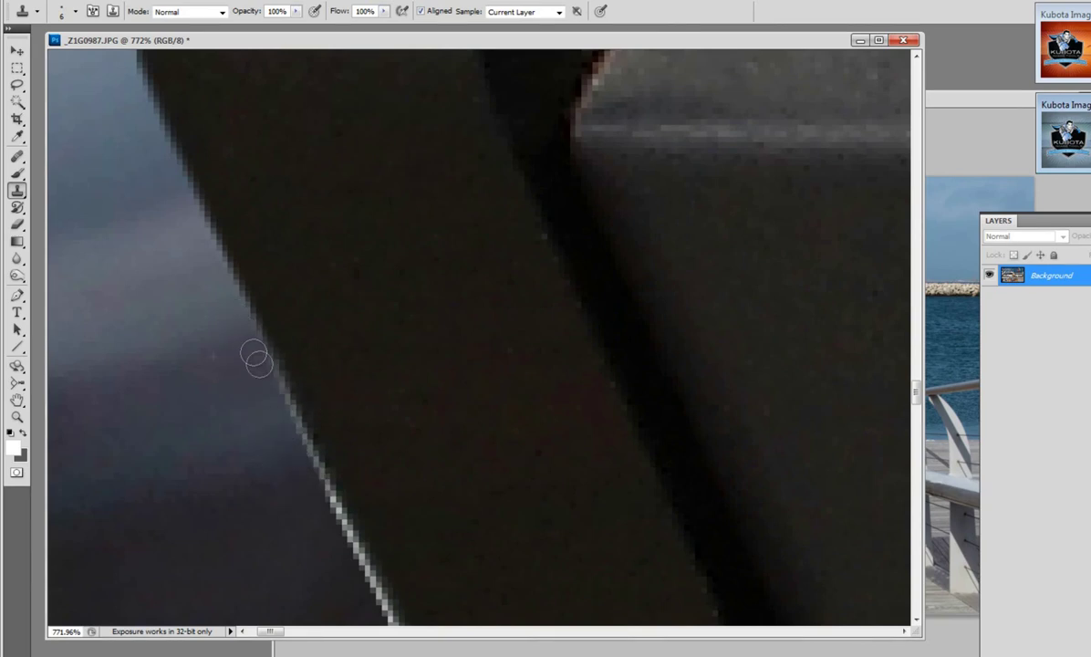
mouse_move(256, 358)
left_mouse_down()
mouse_move(379, 619)
mouse_move(277, 395)
mouse_move(278, 361)
left_mouse_up()
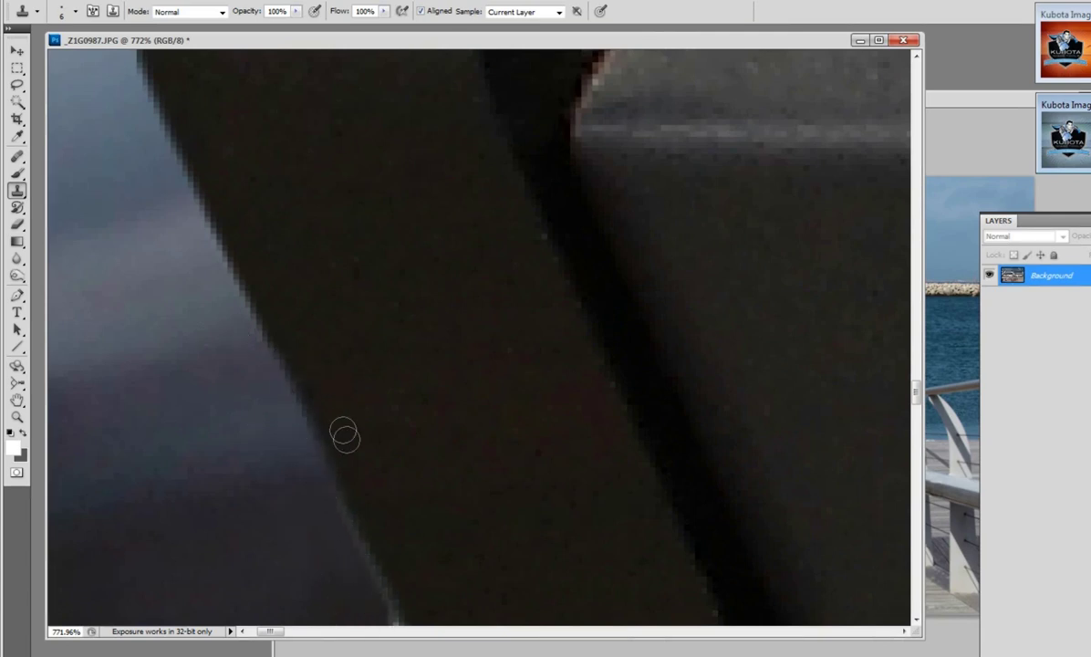
mouse_move(344, 436)
left_mouse_down()
mouse_move(404, 609)
mouse_move(334, 429)
mouse_move(331, 444)
mouse_move(407, 628)
mouse_move(392, 547)
mouse_move(291, 360)
mouse_move(371, 489)
mouse_move(347, 455)
left_mouse_up()
Try cloning over the fringe at the keyboard's bottom left corner, undo the stroke, and view the whole composite
scroll(276, 510, "down", 4)
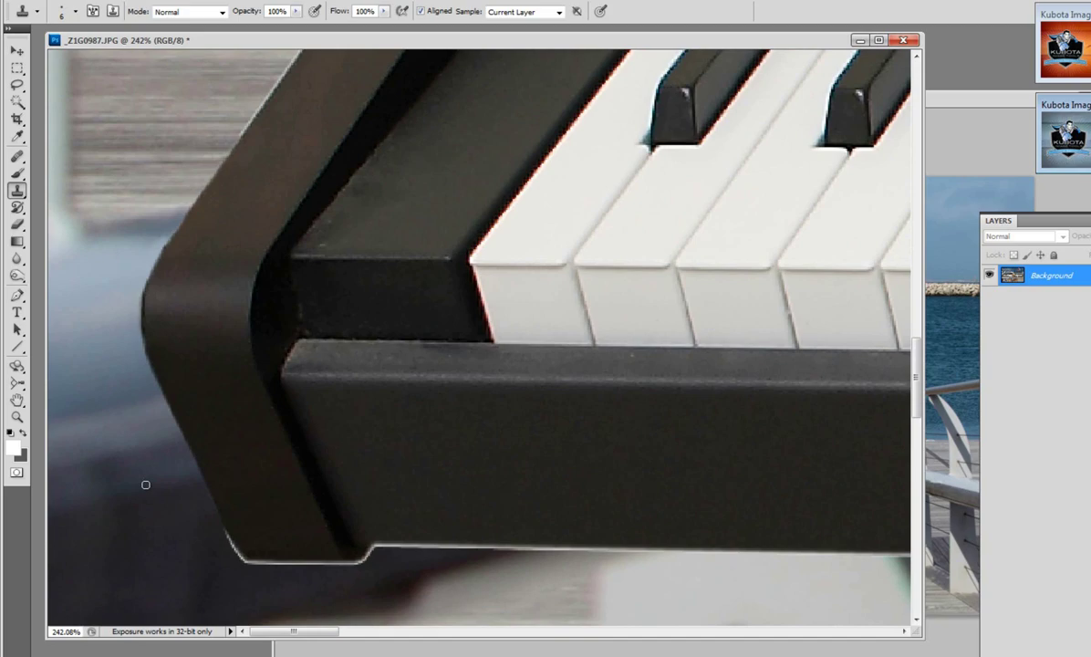
scroll(145, 484, "down", 3)
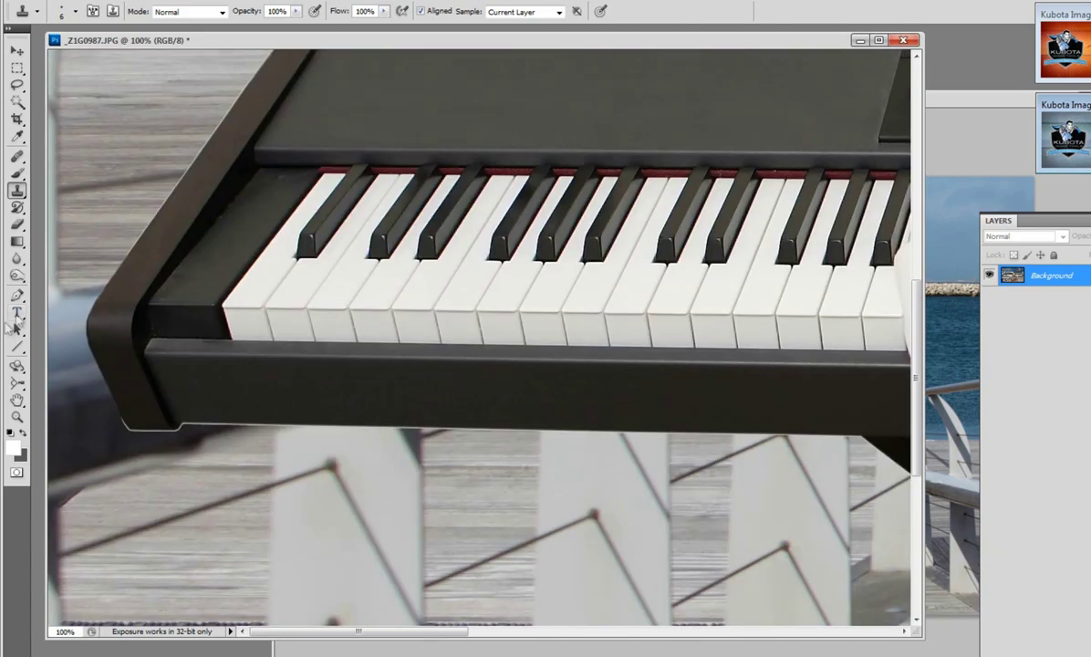
scroll(146, 451, "up", 5)
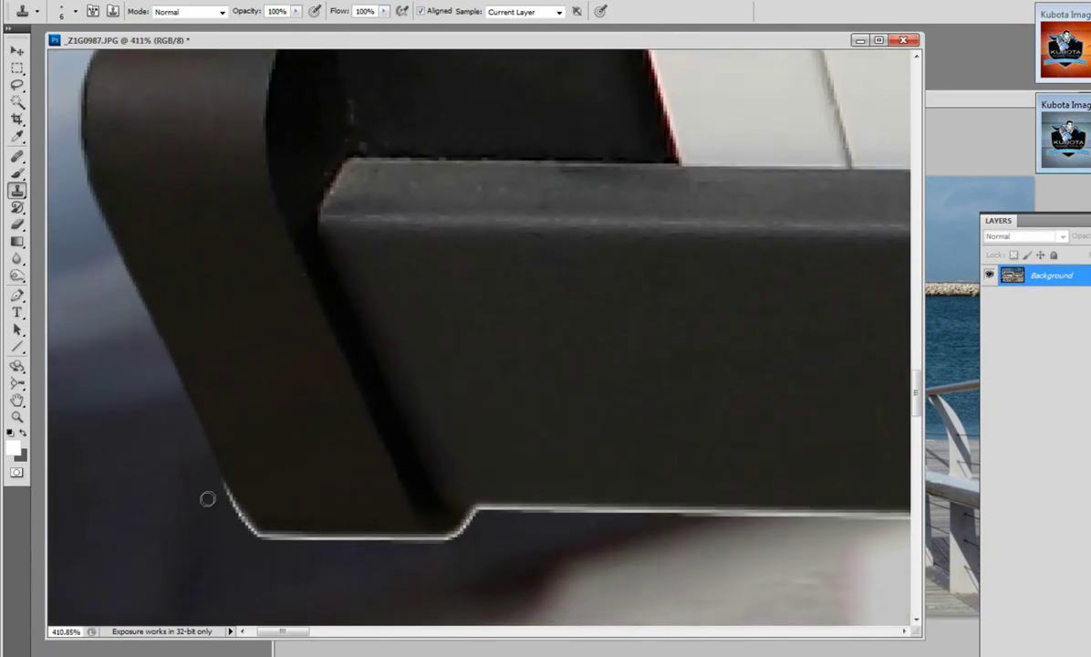
left_click_drag(219, 485, 248, 536)
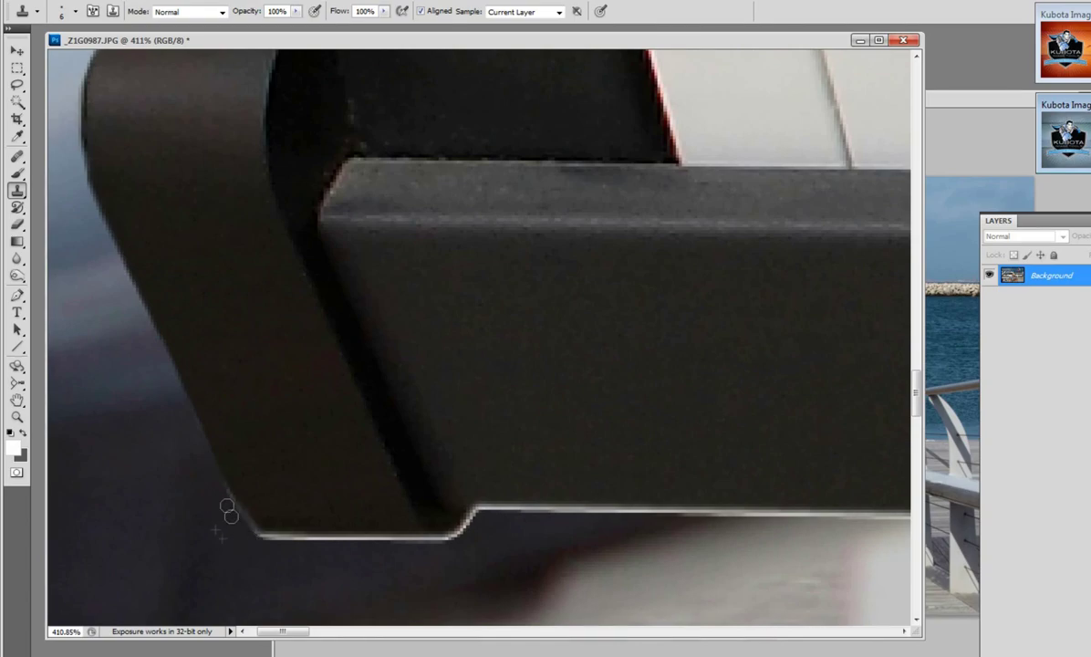
key("ctrl+z")
scroll(236, 527, "down", 20)
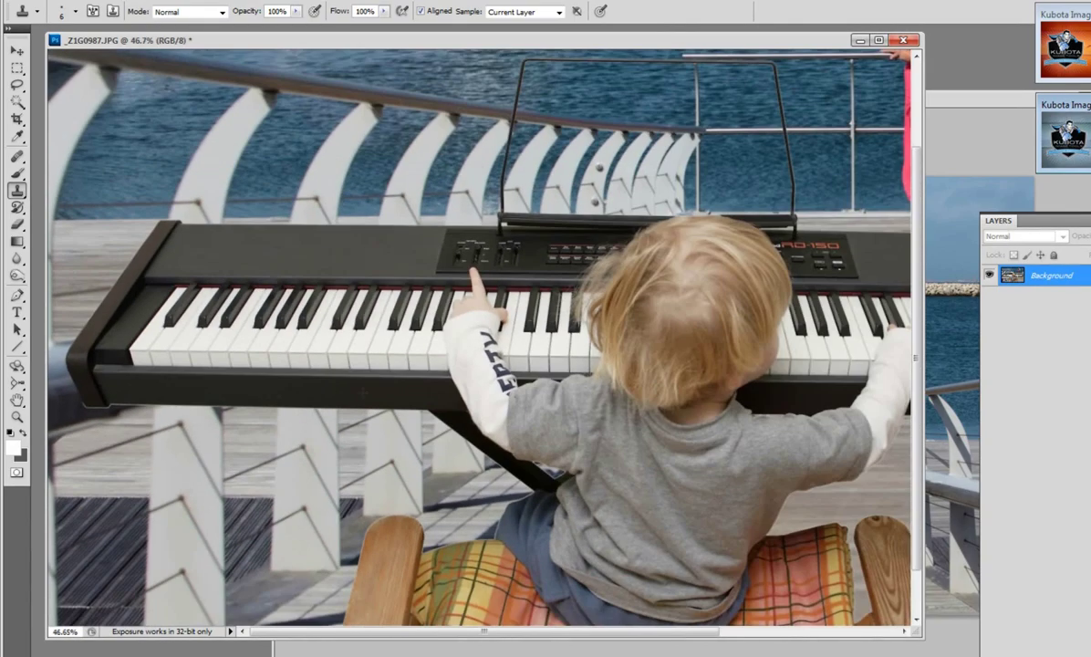
scroll(338, 387, "down", 6)
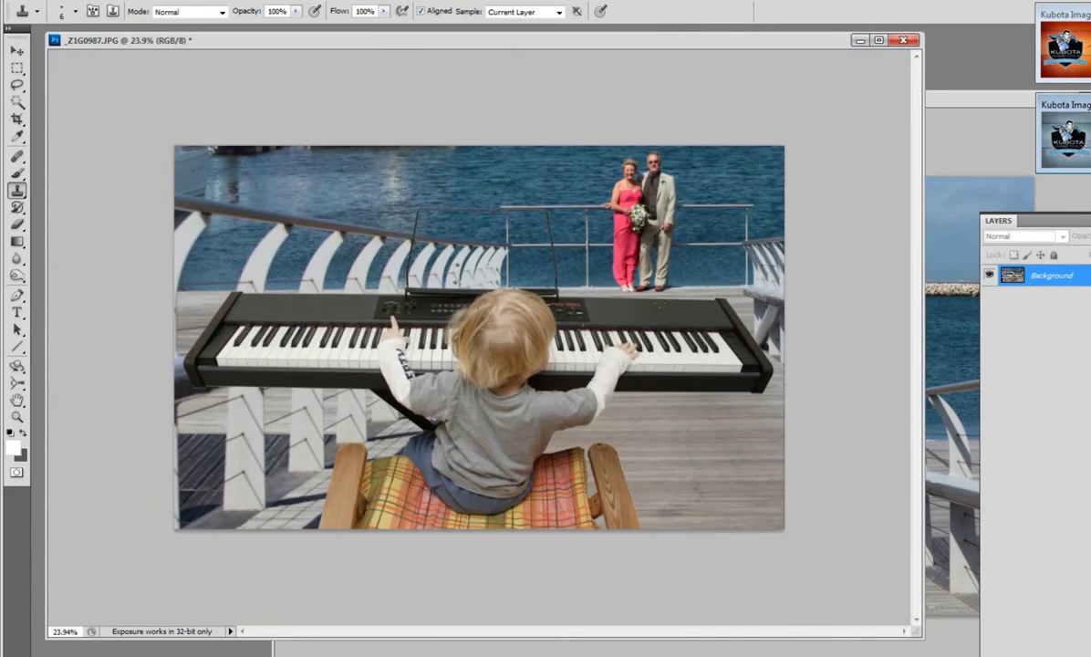